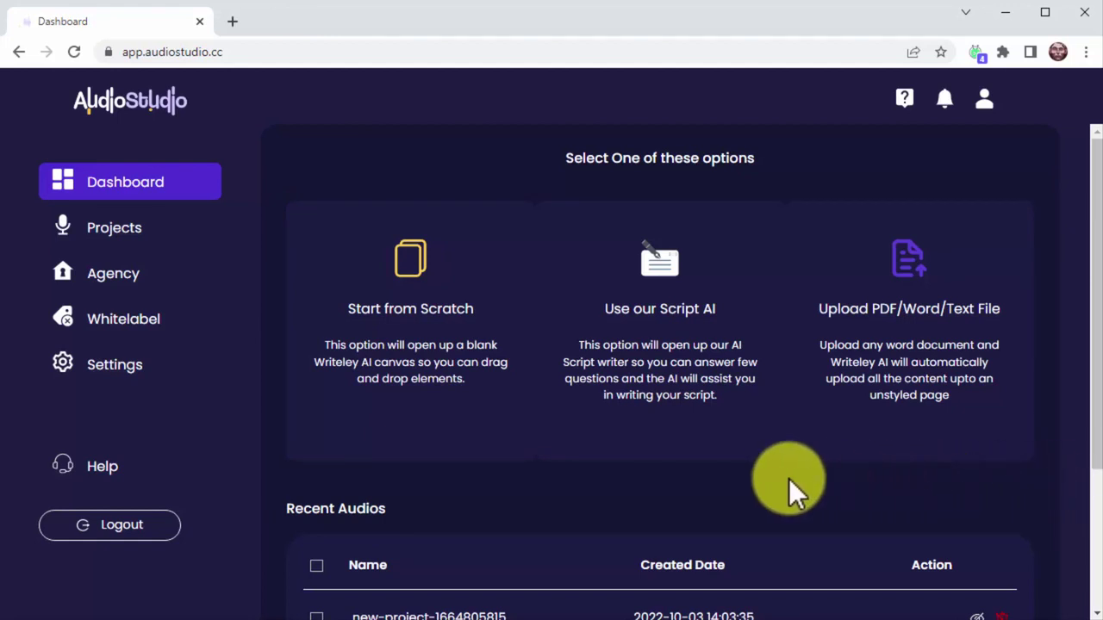
Start a new script with the Script AI assistant from the Dashboard.
click(703, 338)
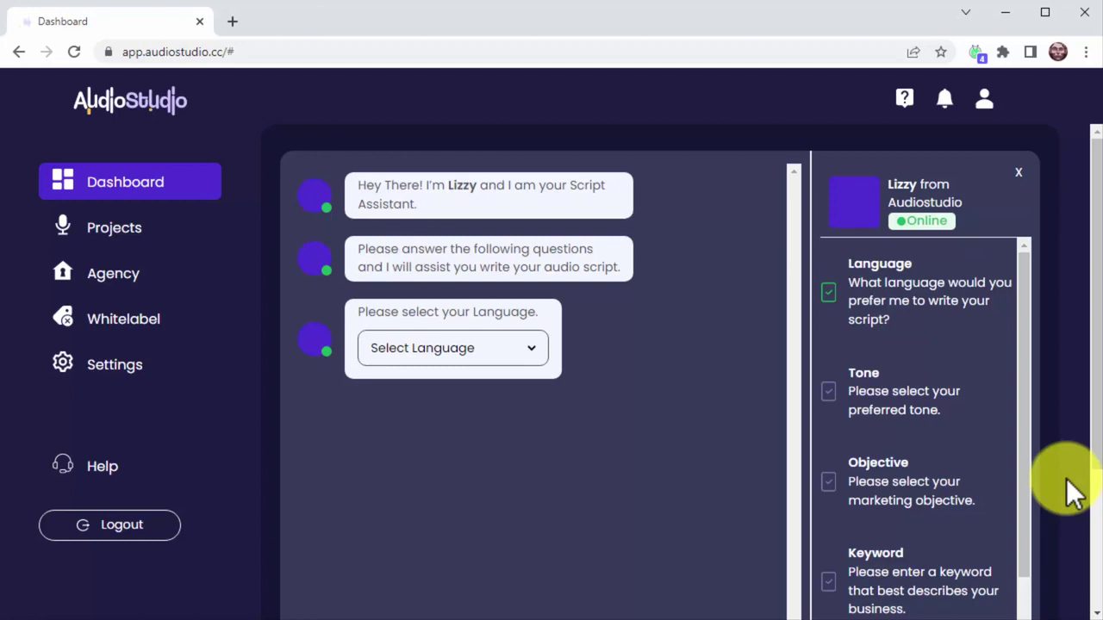
Set the script language to US English, tone to Assertive, and objective to Facebook Video Ads Script.
click(523, 344)
click(438, 124)
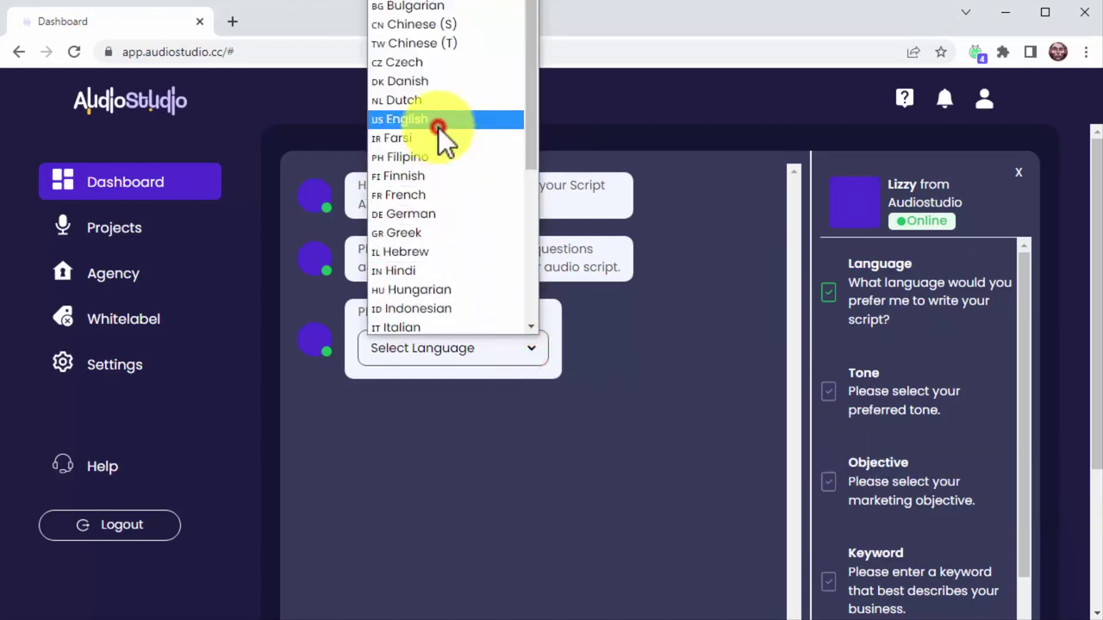
scroll(626, 434, down, 2)
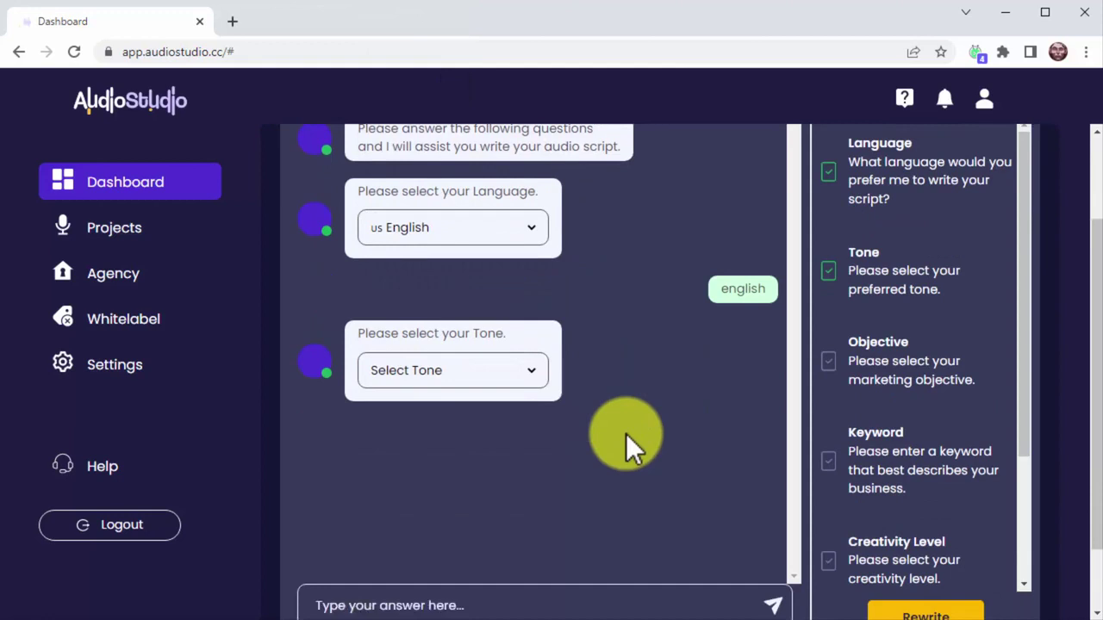
click(525, 319)
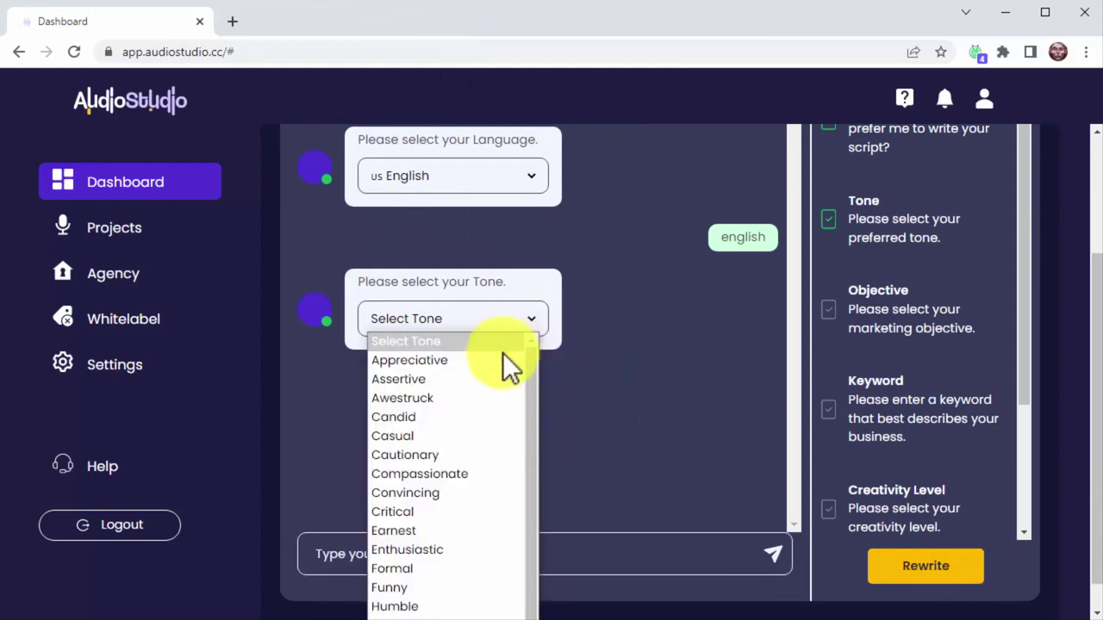
click(489, 376)
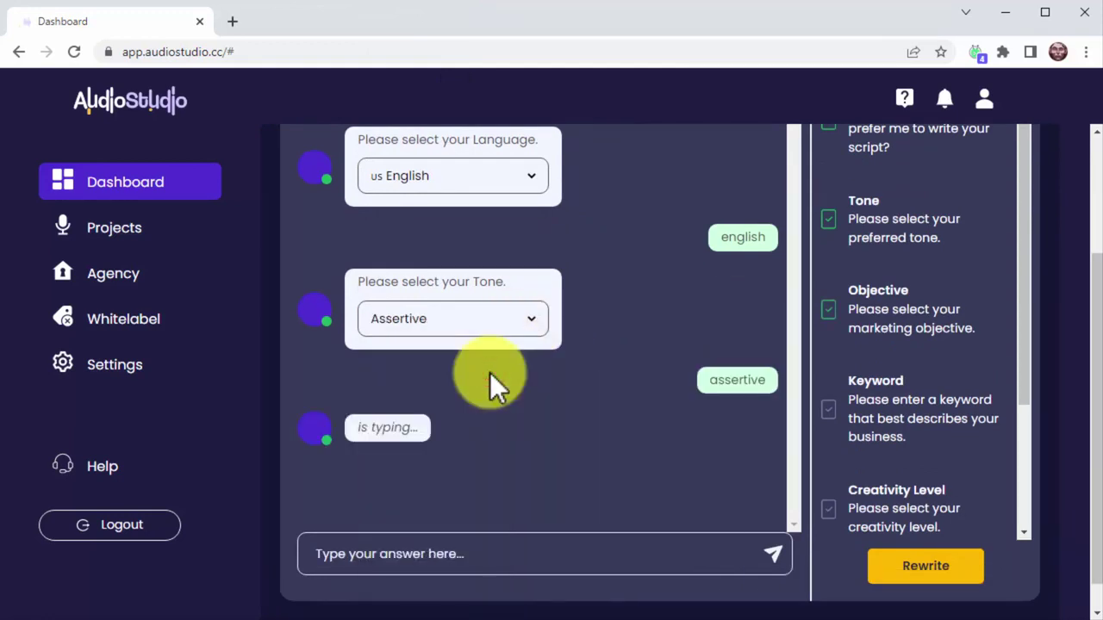
scroll(489, 372, down, 1)
click(523, 429)
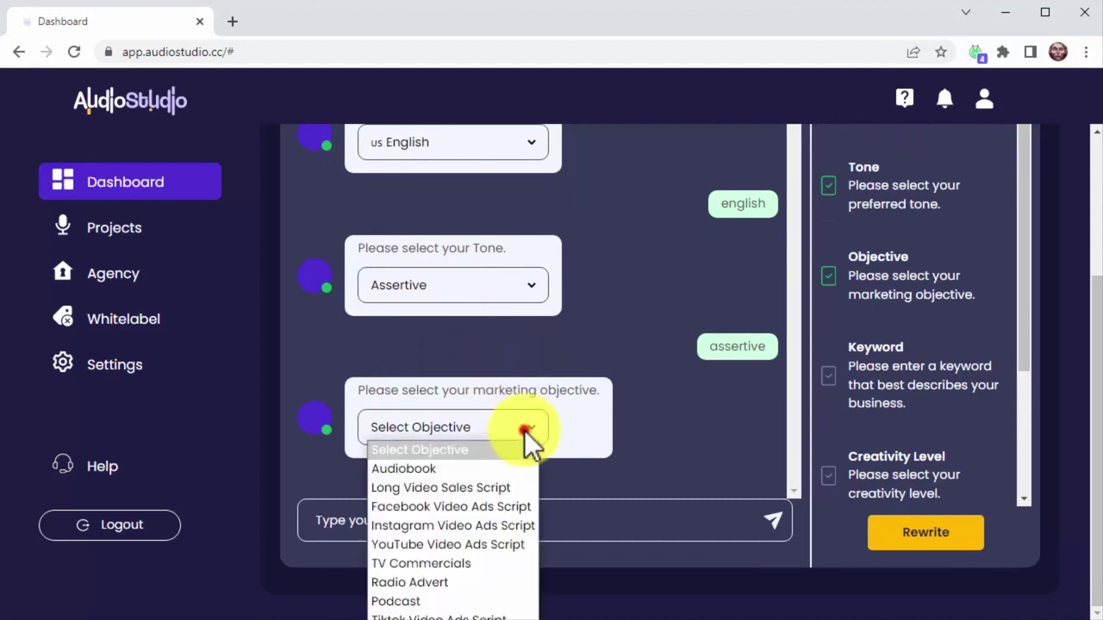
click(504, 504)
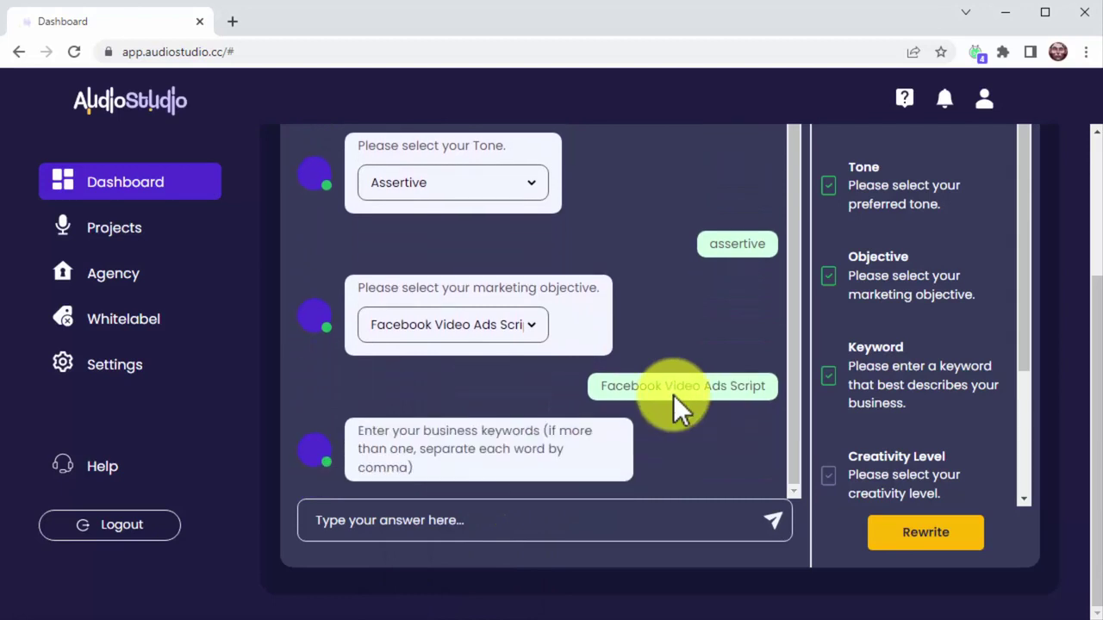
Send the keywords 'blockchain, gaming', then choose Optimal creativity and 2 variants.
click(622, 525)
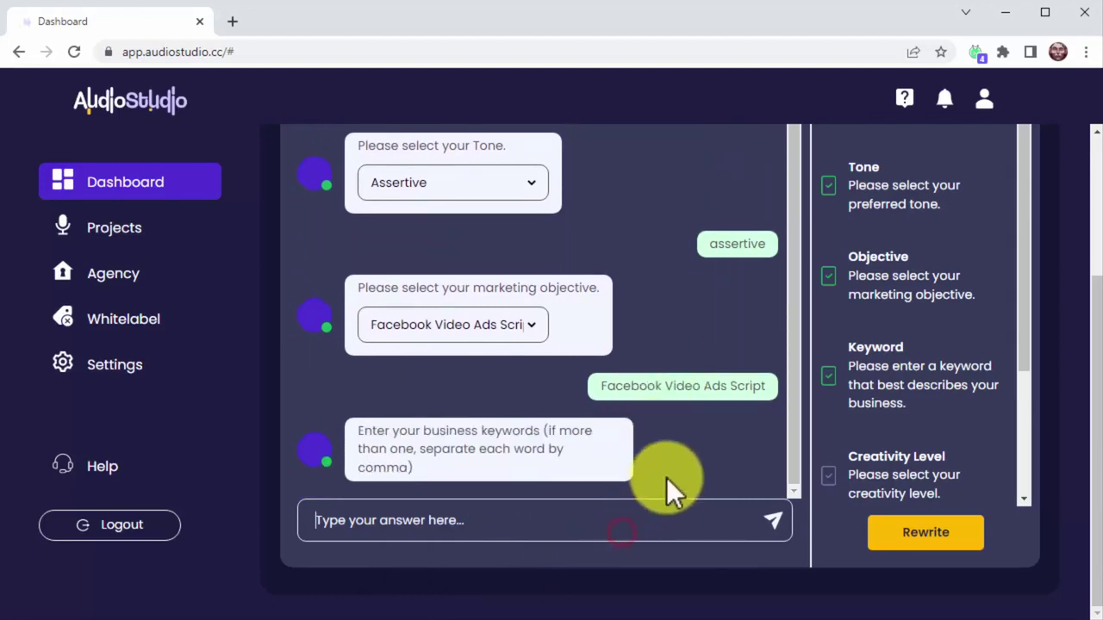
text(blockchain)
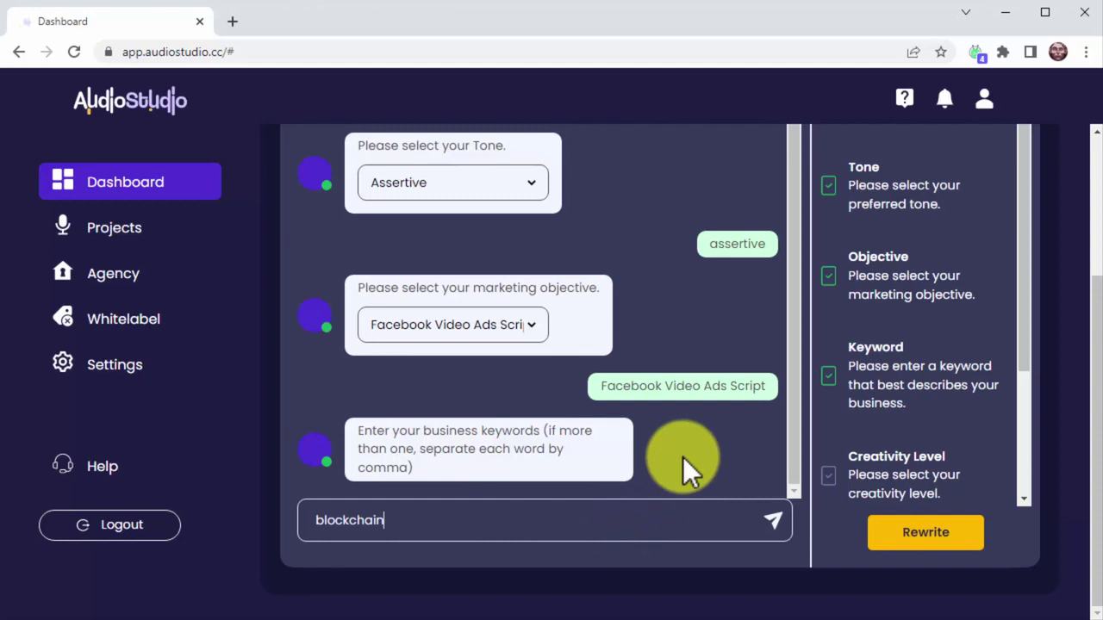
text(, gaming)
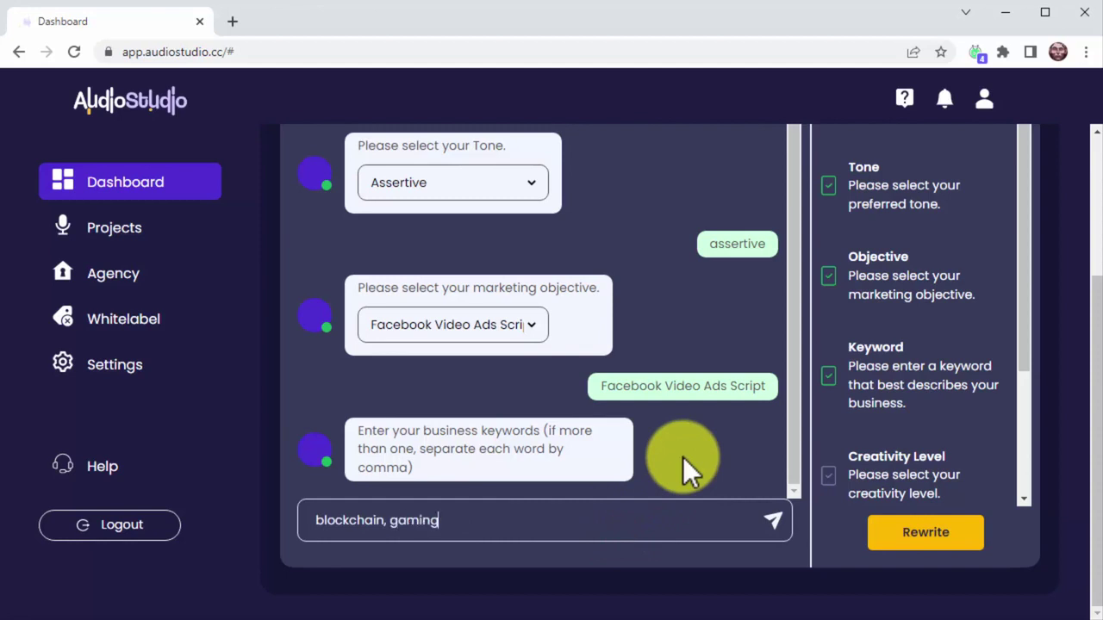
click(774, 526)
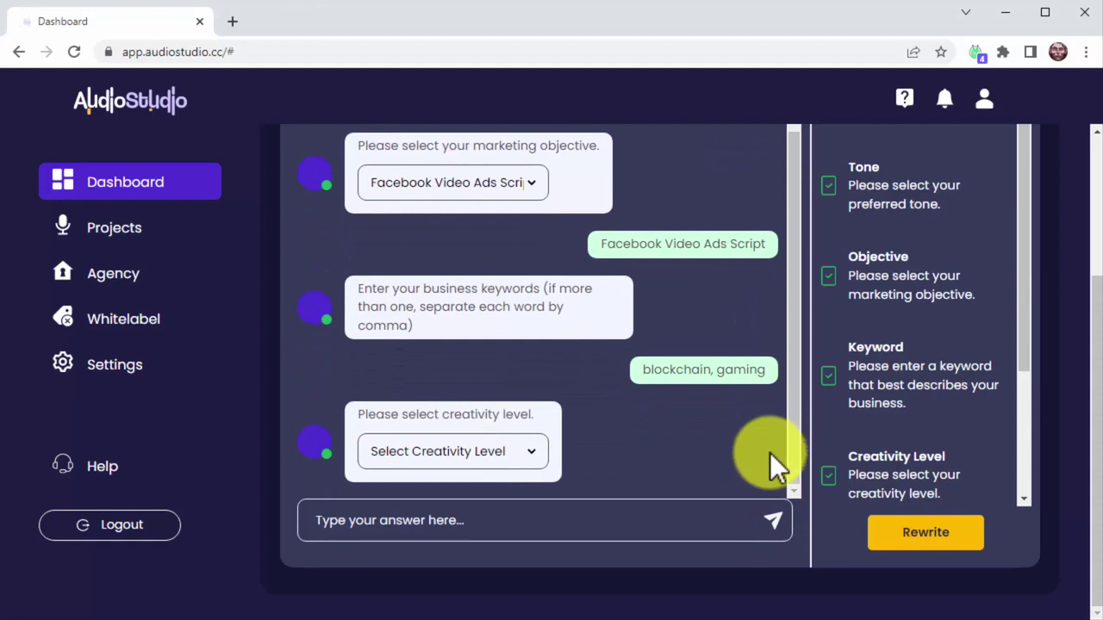
click(537, 456)
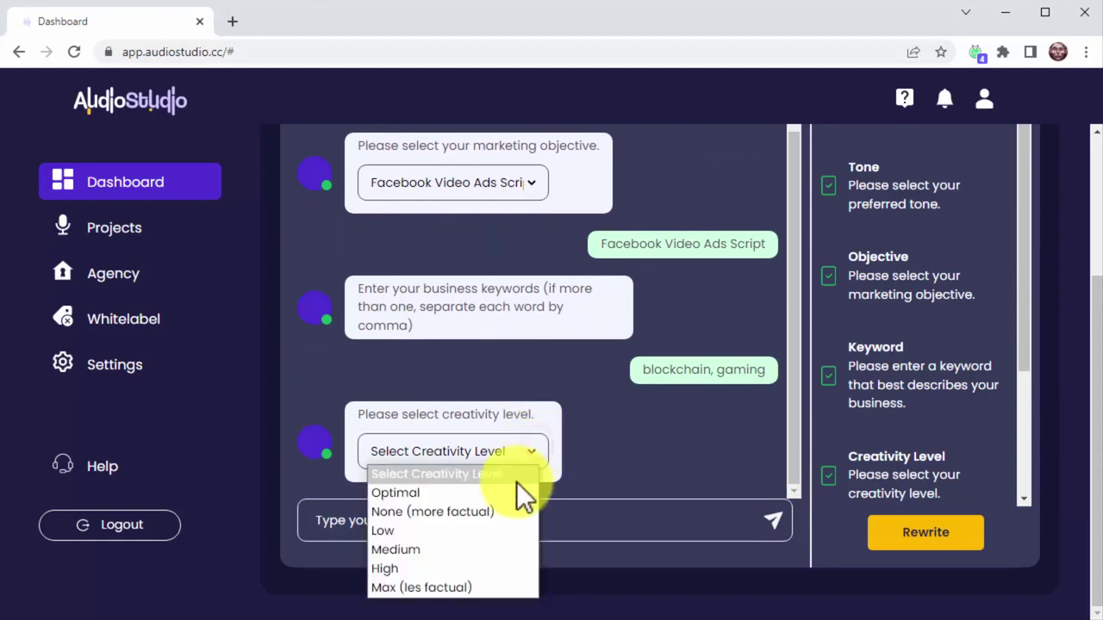
click(512, 492)
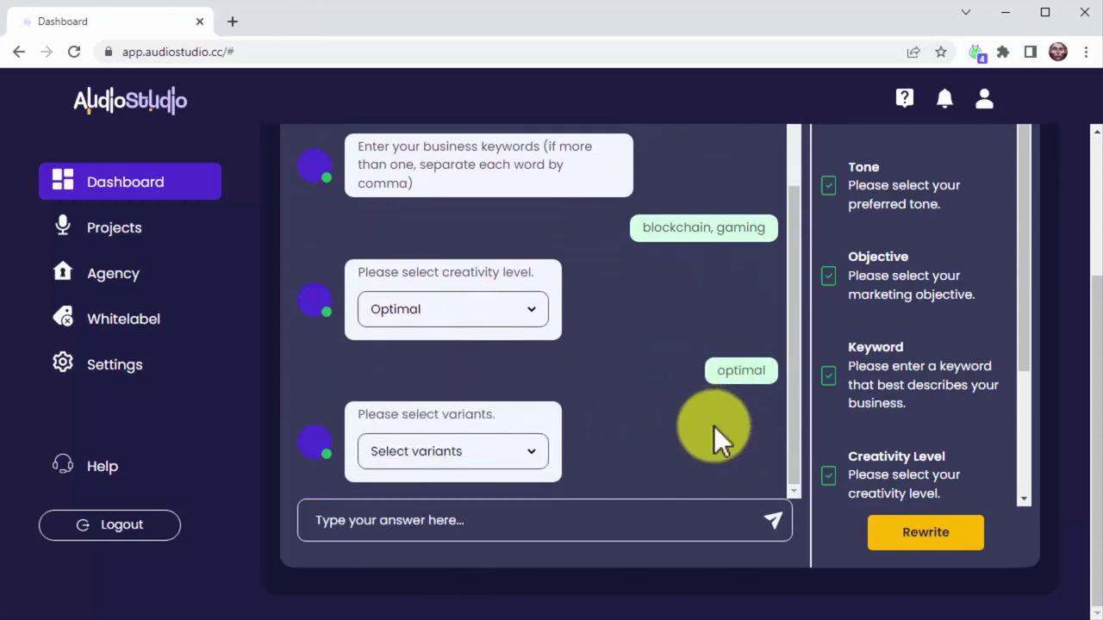
click(536, 451)
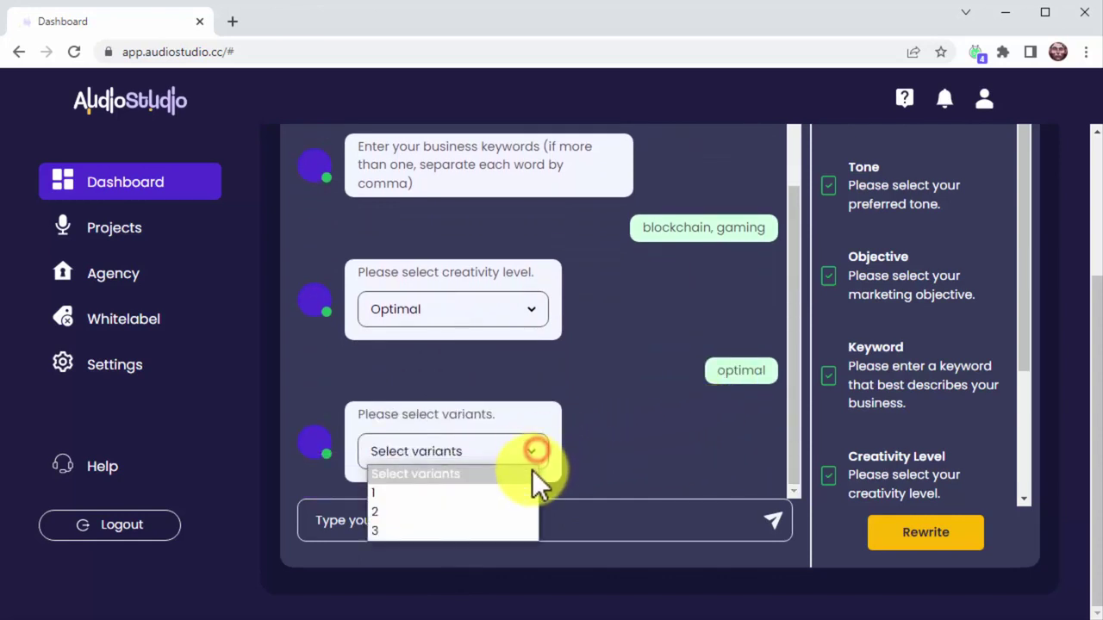
click(515, 514)
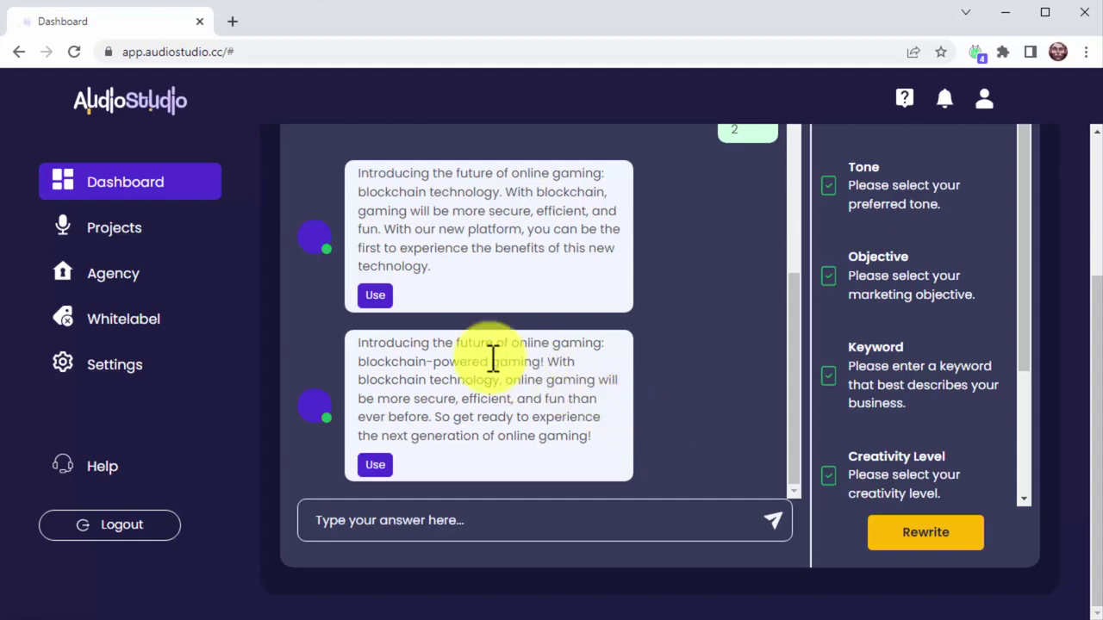
Use the first generated blockchain gaming script as the project's audio text.
click(378, 294)
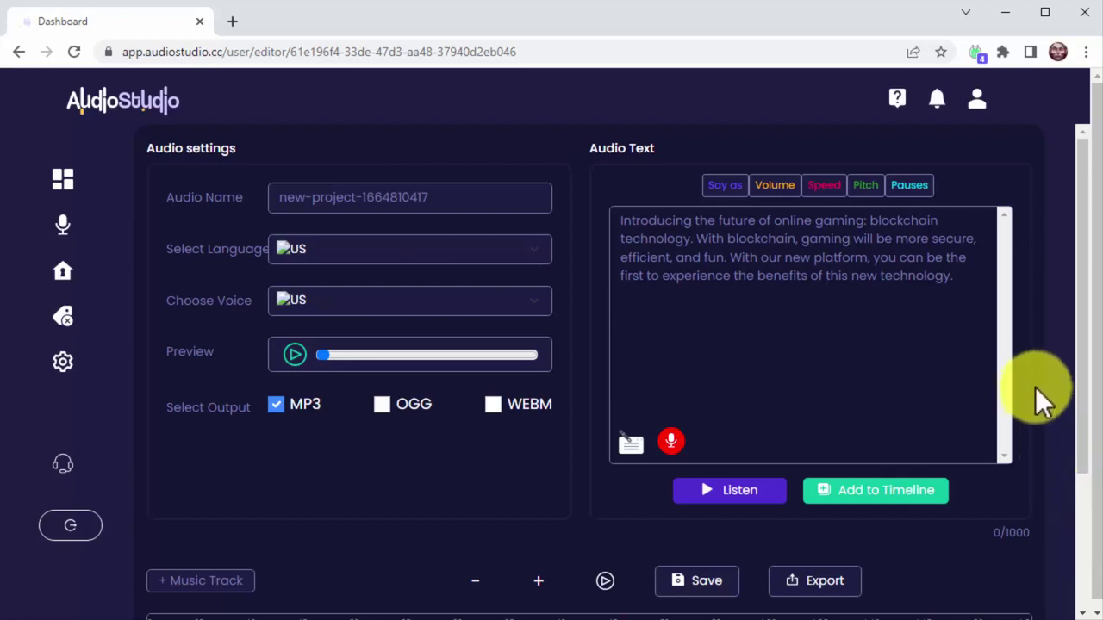
Append 'Just click below and discover a new world of potential.' and set the language to English (USA).
click(983, 286)
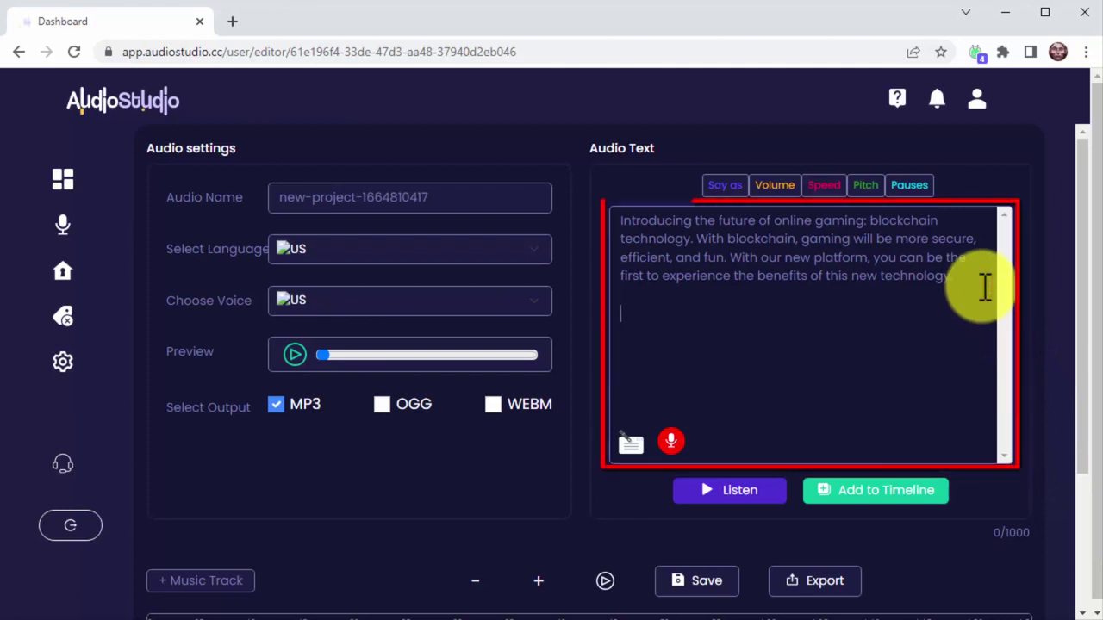
text(Just click below and discover a new world of potential)
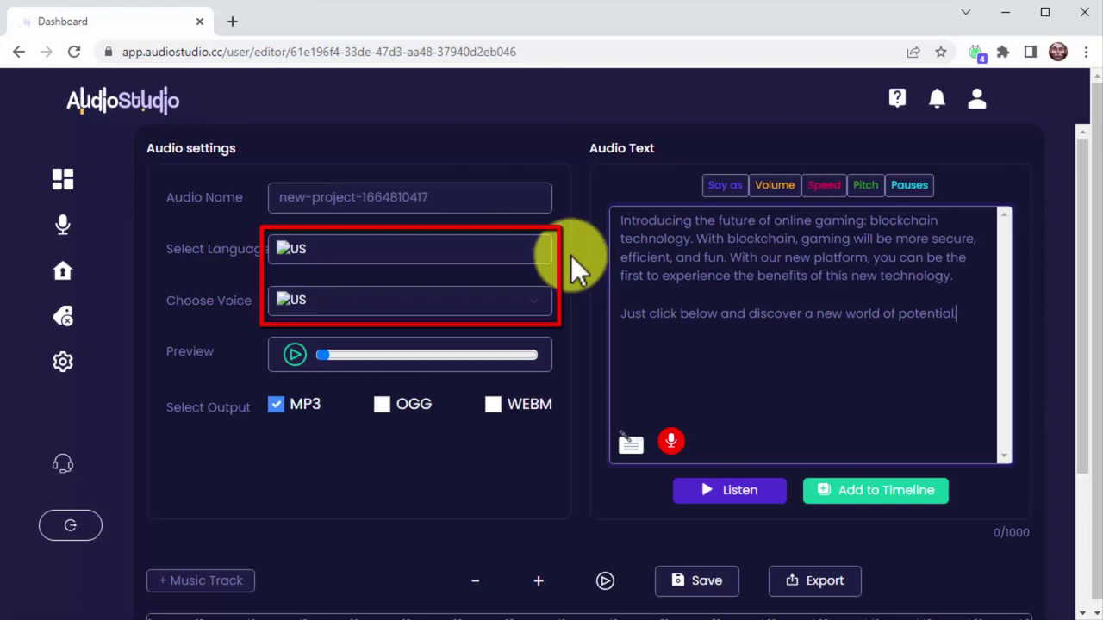
click(536, 246)
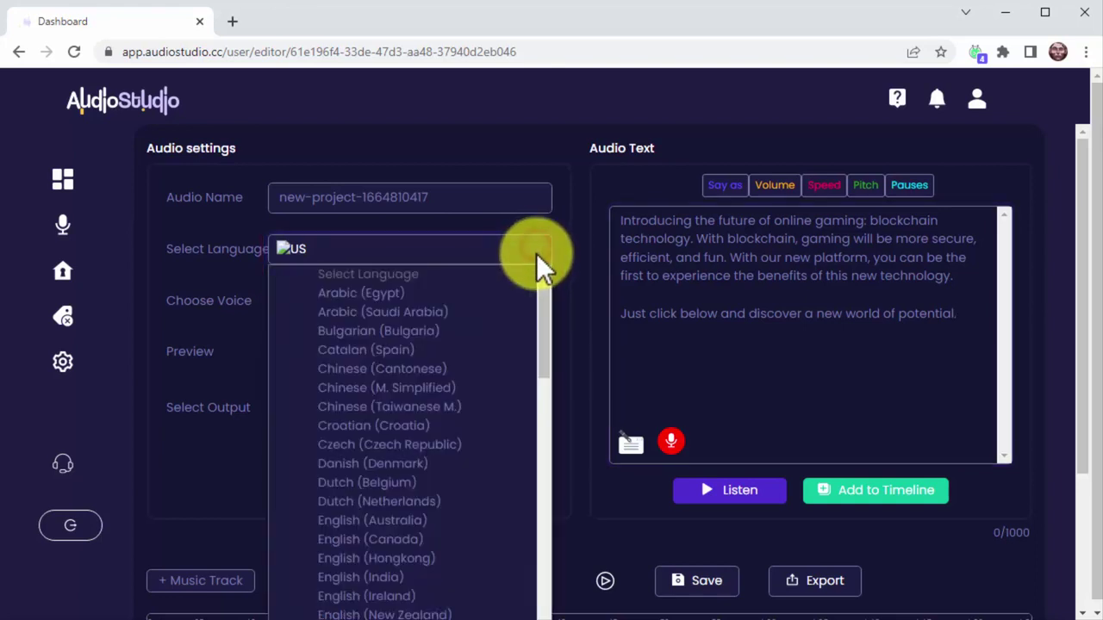
scroll(540, 338, down, 2)
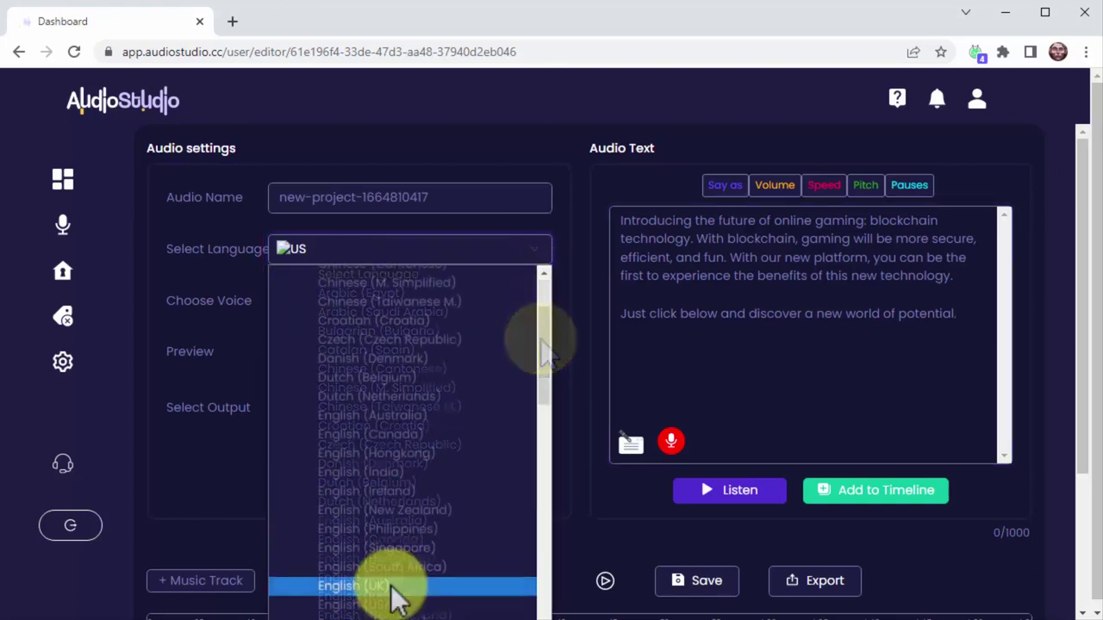
click(394, 605)
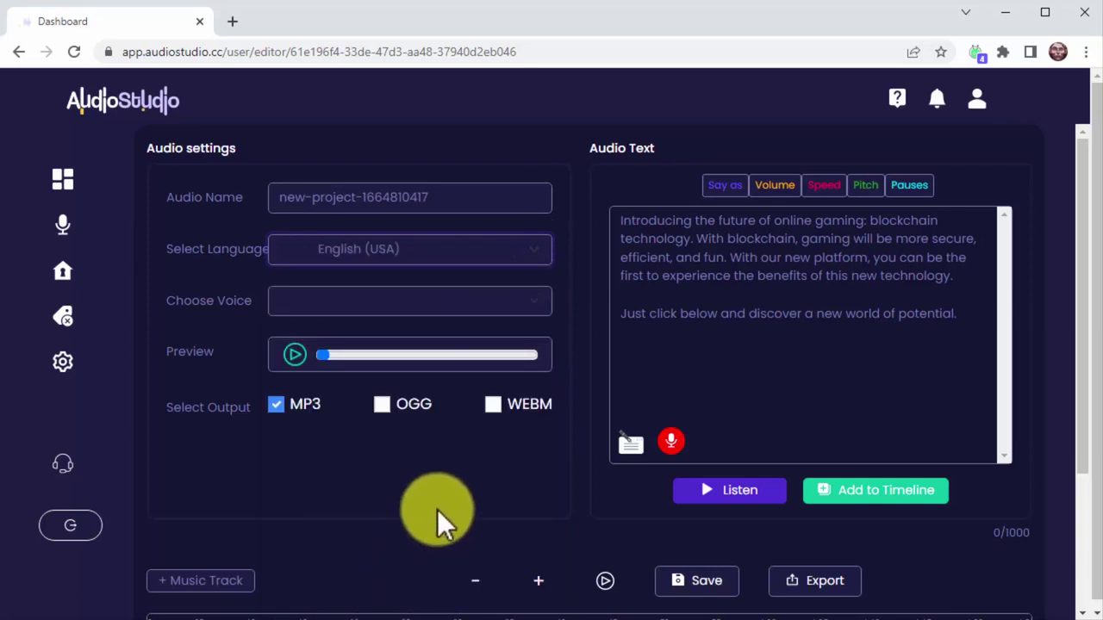
Choose the Jenny [Female] voice, preview it, then synthesize and listen to the narration.
click(543, 294)
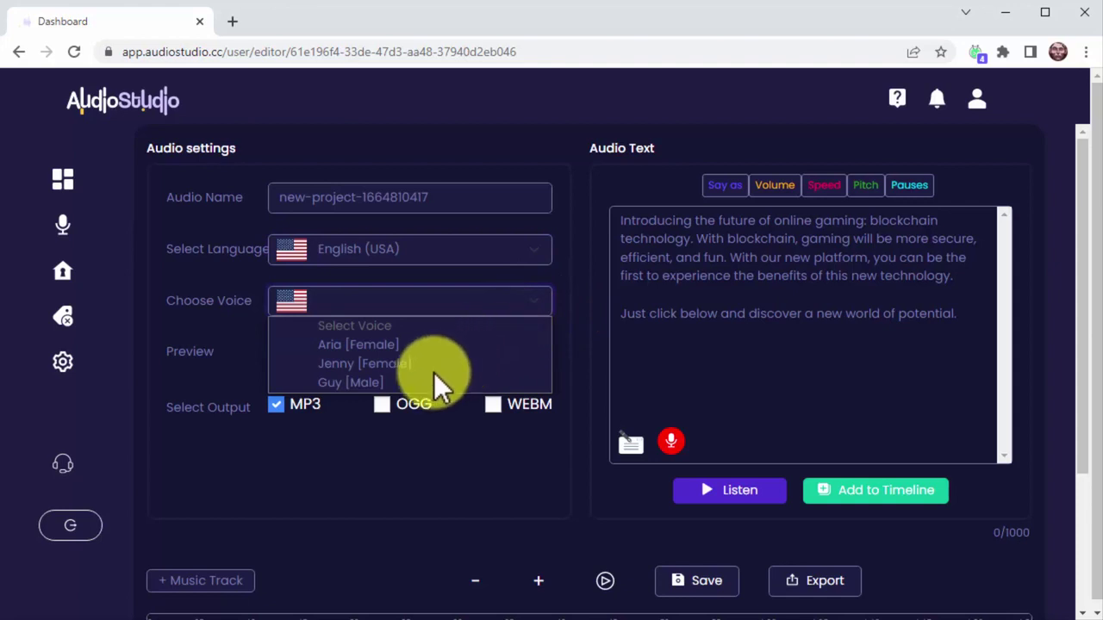
click(426, 360)
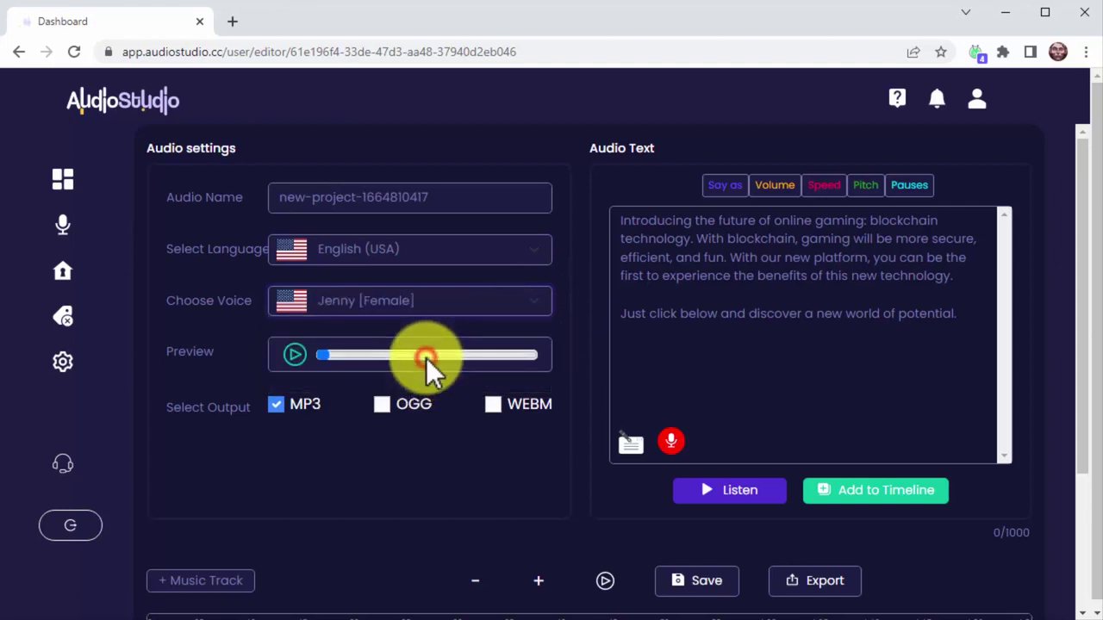
click(295, 360)
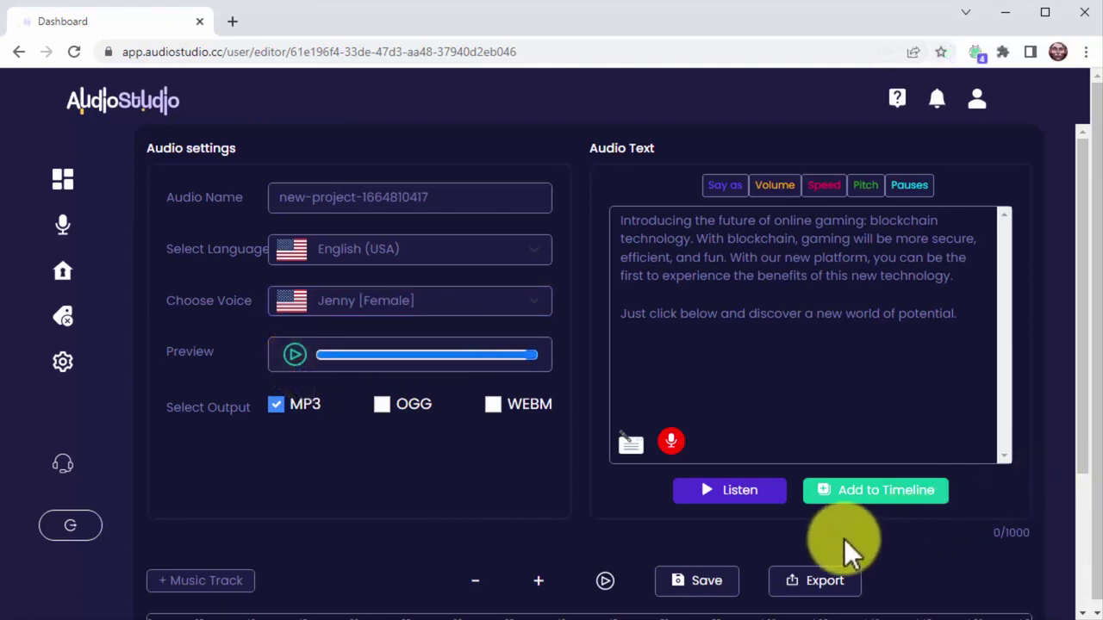
click(758, 498)
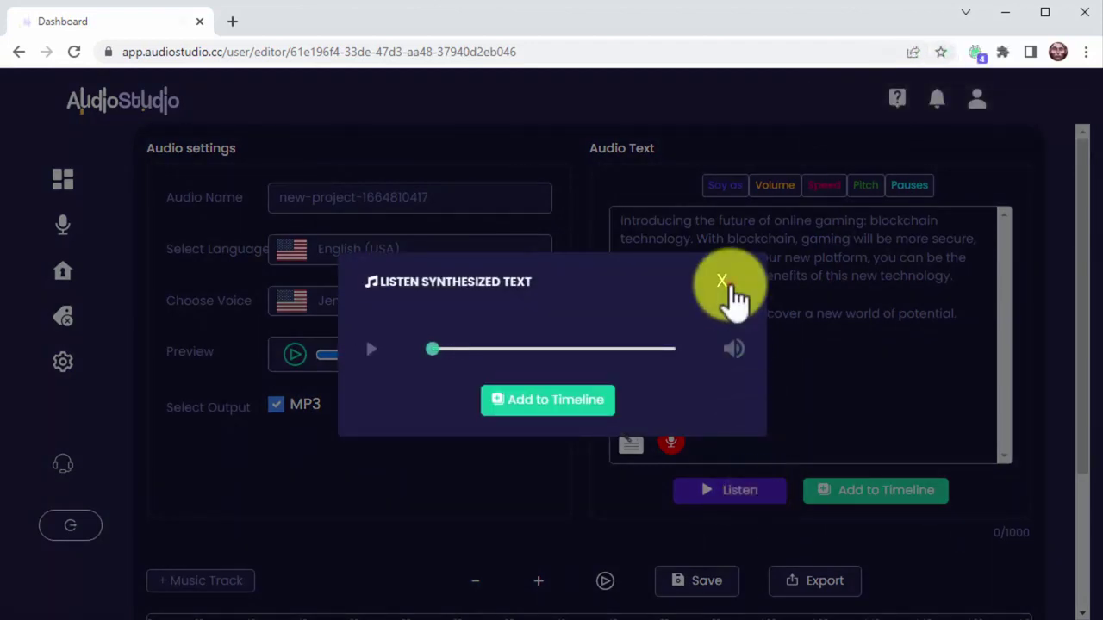
click(725, 282)
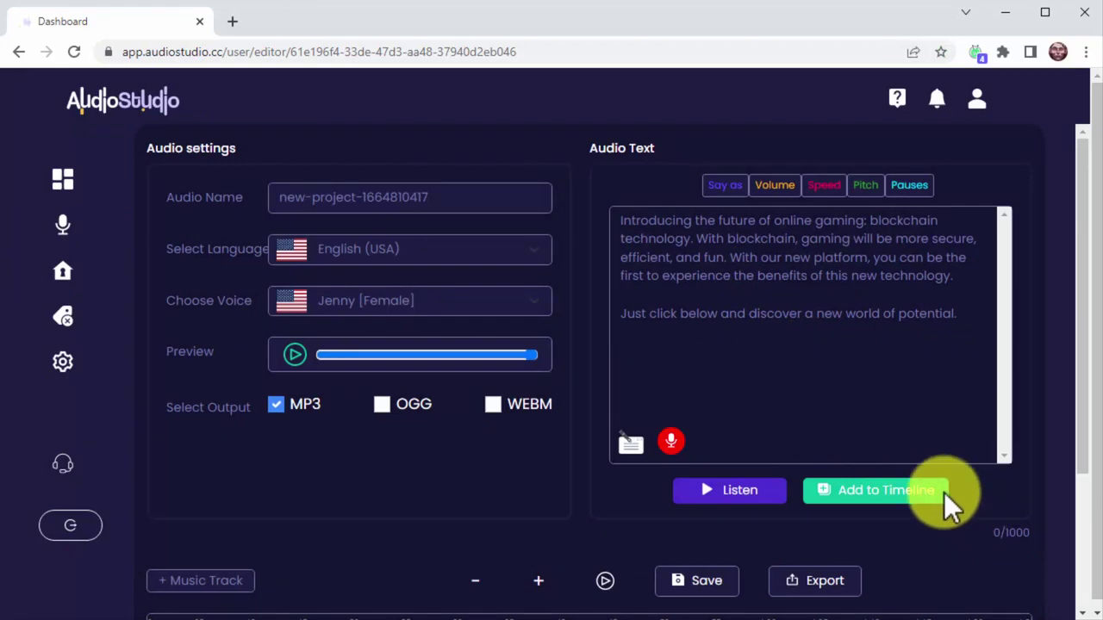
Add the synthesized narration clip to the timeline and check its editing options.
click(947, 502)
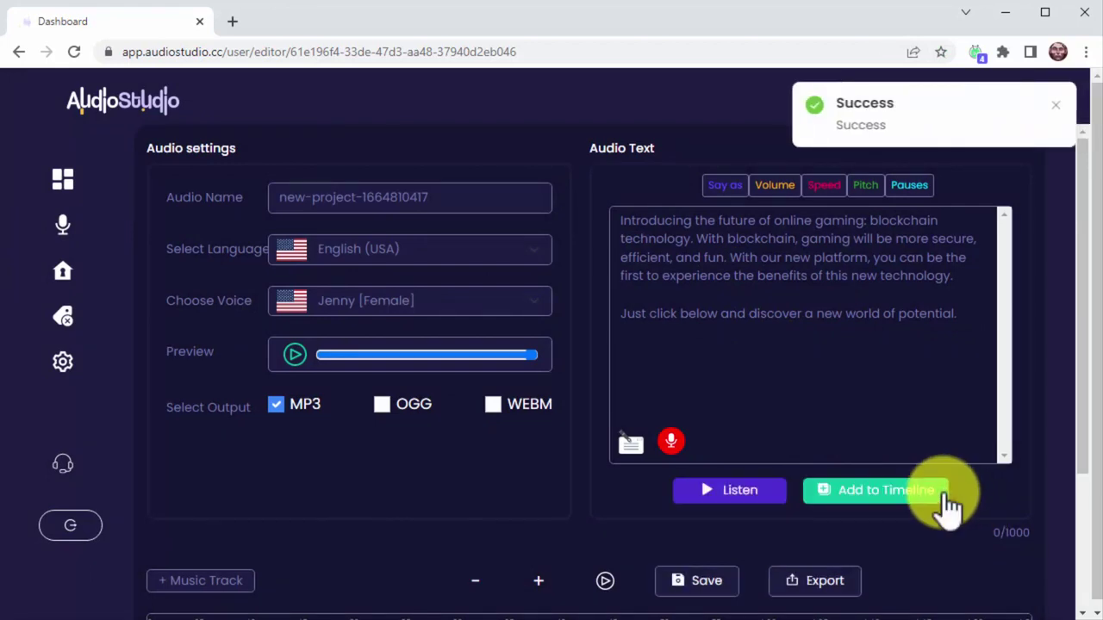
scroll(1048, 513, down, 2)
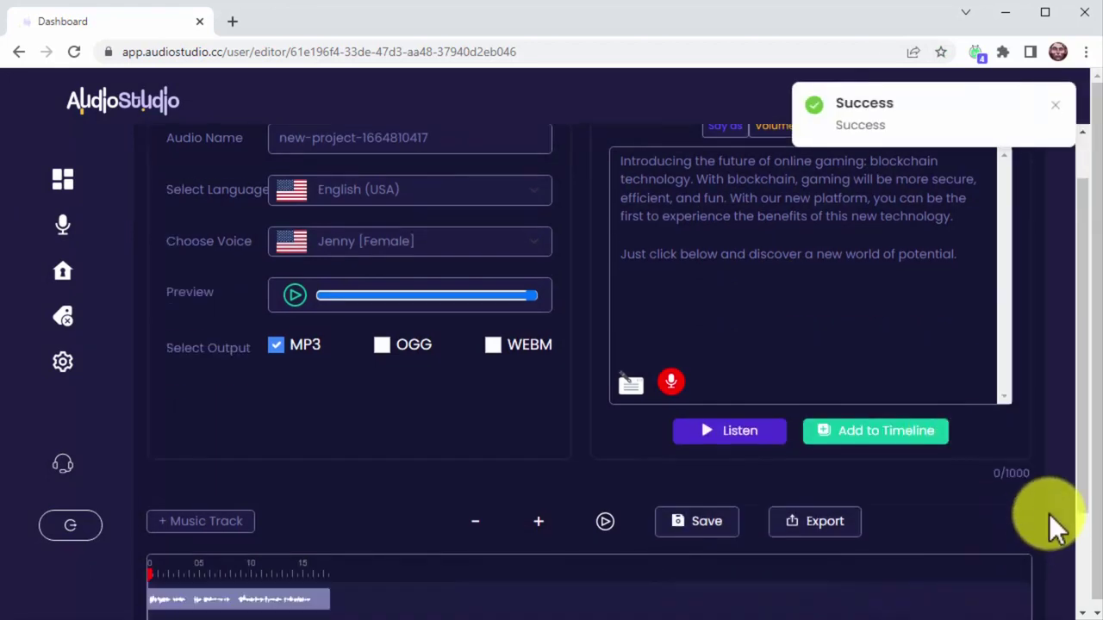
scroll(1049, 514, down, 1)
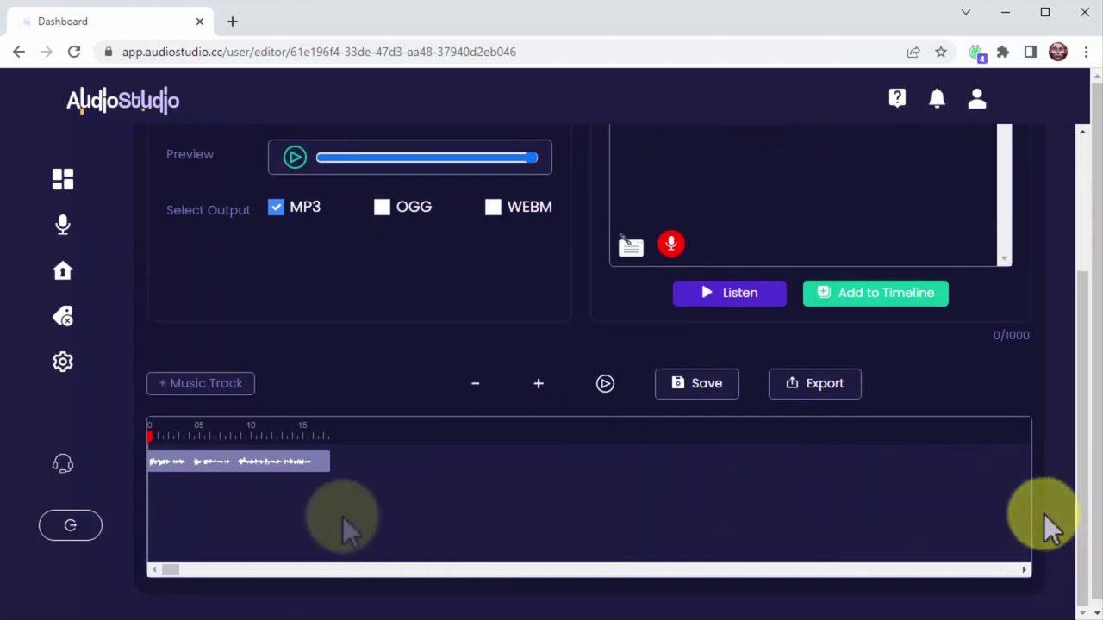
click(319, 465)
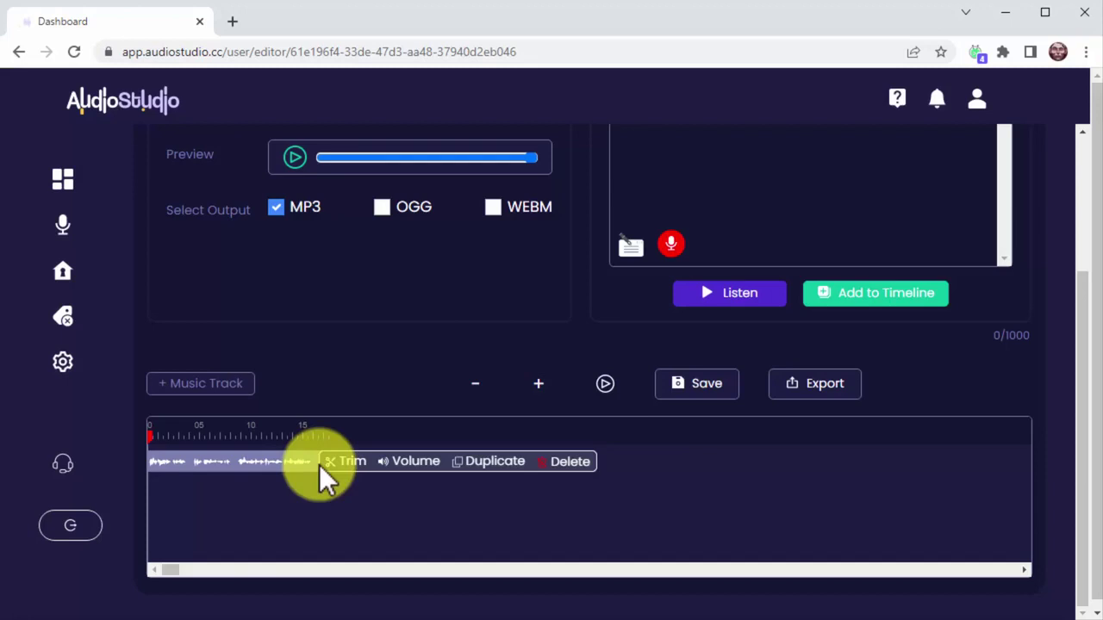
click(318, 465)
Filter the Music Library to the Music category and add a track from the next page.
click(248, 392)
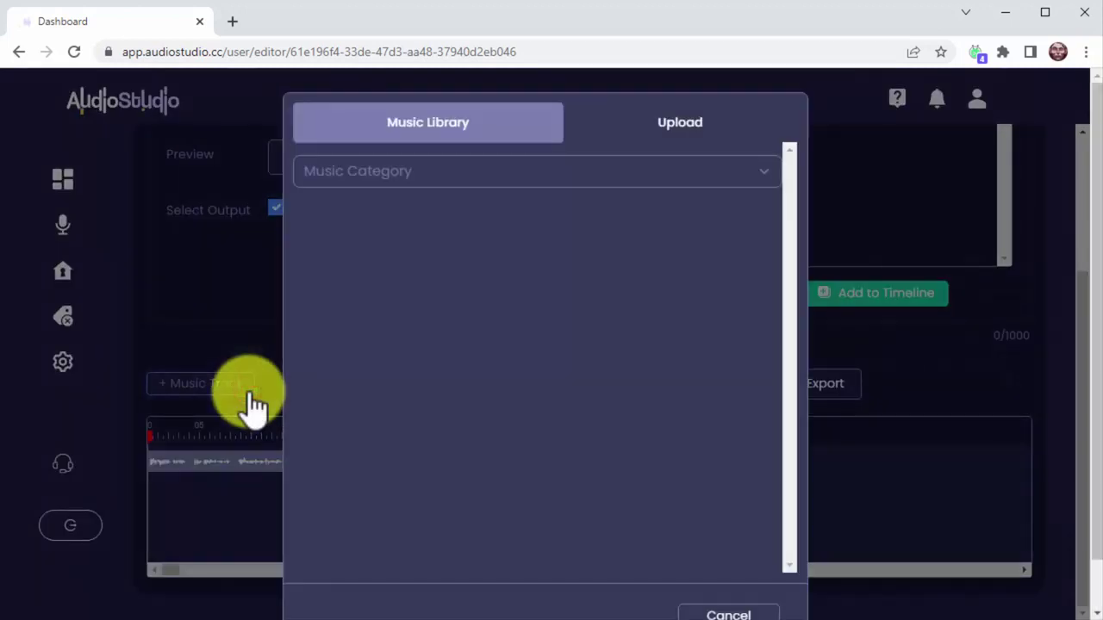
click(766, 169)
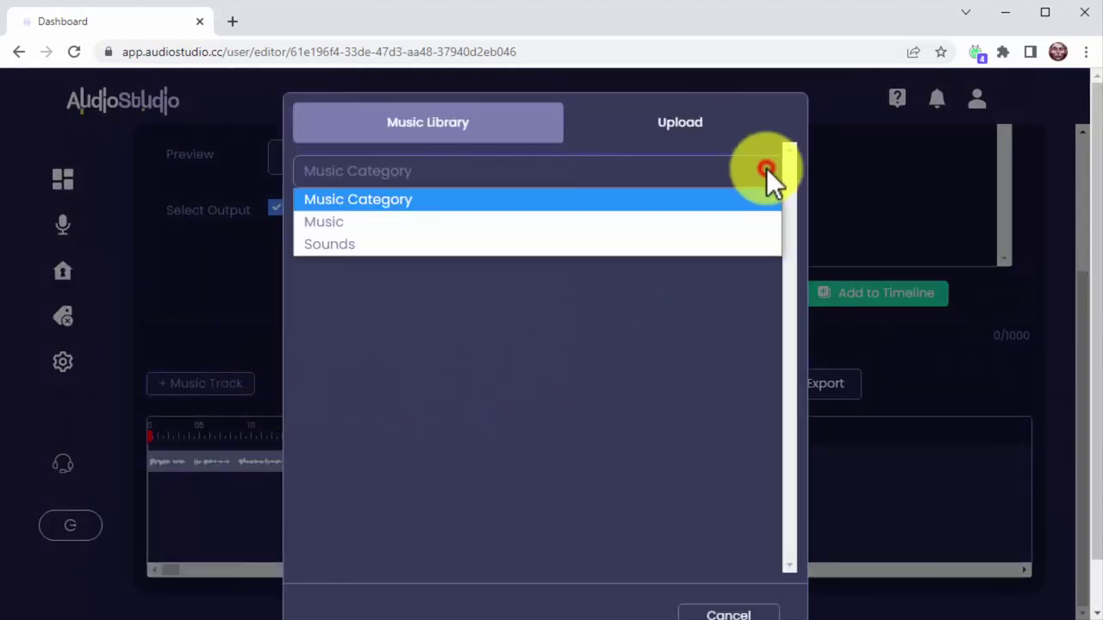
click(732, 224)
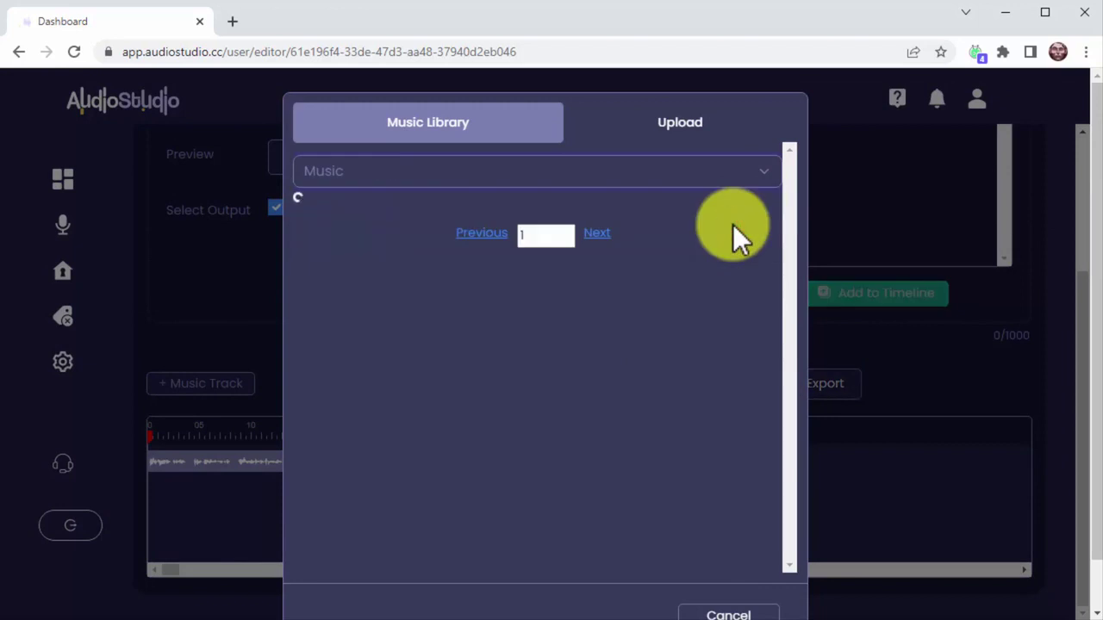
scroll(694, 289, down, 2)
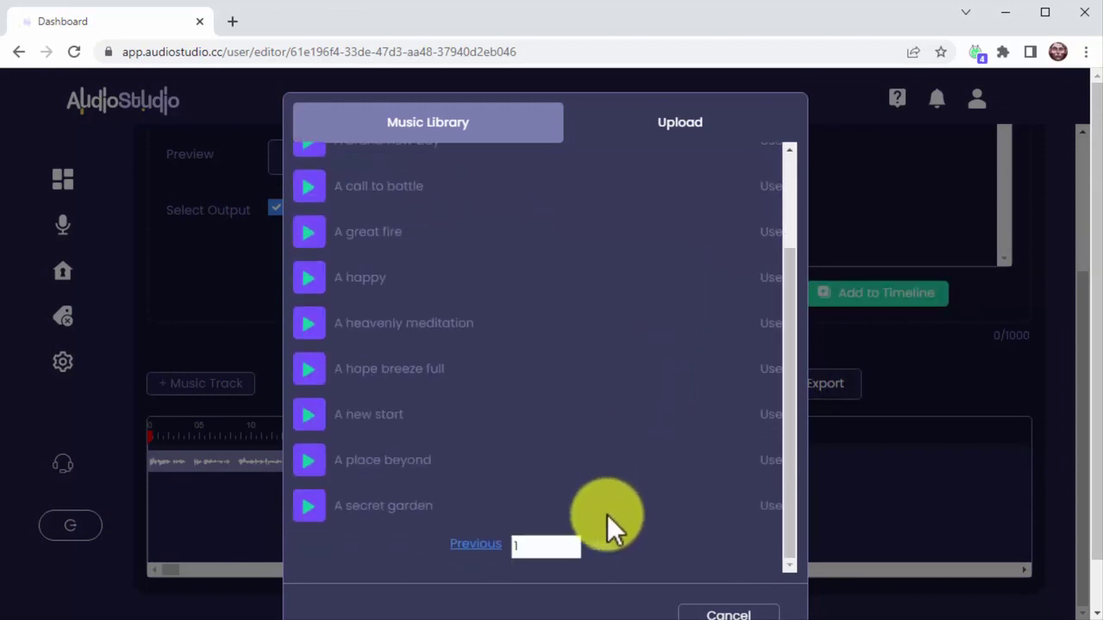
click(603, 544)
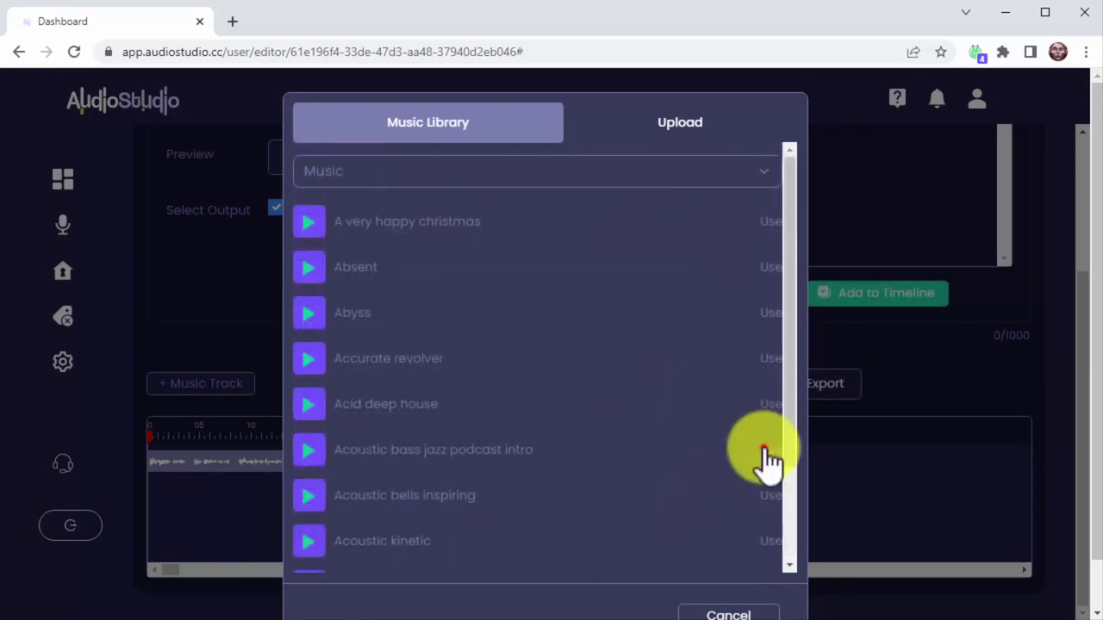
click(763, 457)
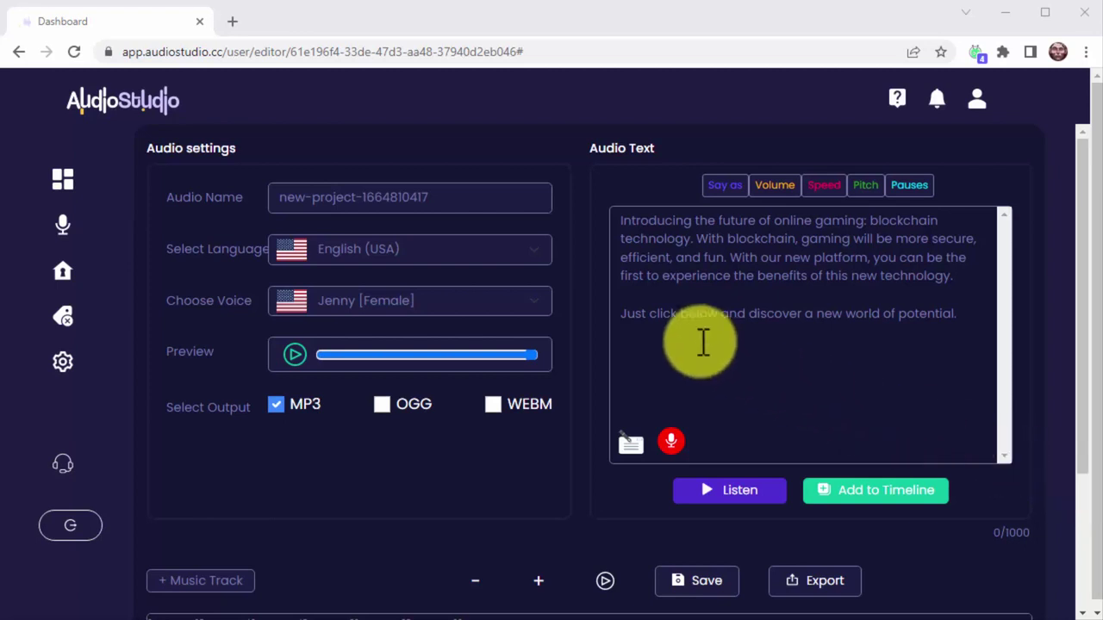
Rename the project to 'New Audio Project For Ad' and save it.
click(467, 204)
key(BackSpace)
key(BackSpace)
key(BackSpace)
key(BackSpace)
key(BackSpace)
key(BackSpace)
key(BackSpace)
key(BackSpace)
key(BackSpace)
key(BackSpace)
key(BackSpace)
key(BackSpace)
key(BackSpace)
key(BackSpace)
key(BackSpace)
key(BackSpace)
key(BackSpace)
key(BackSpace)
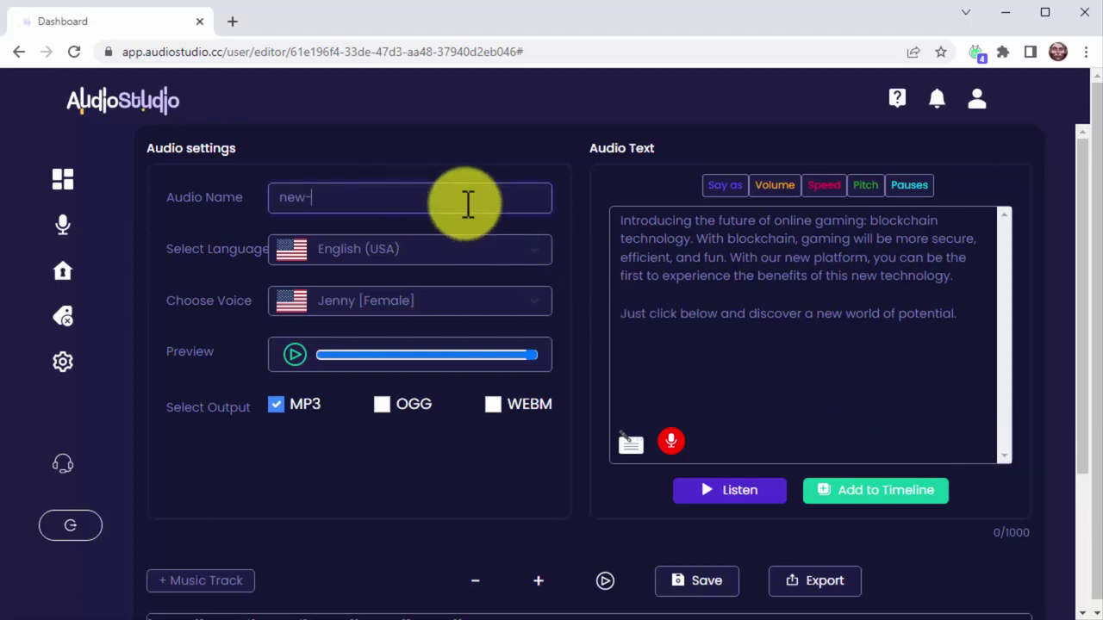
key(BackSpace)
key(BackSpace)
key(BackSpace)
key(BackSpace)
key(BackSpace)
text(New Audio Project For Ad)
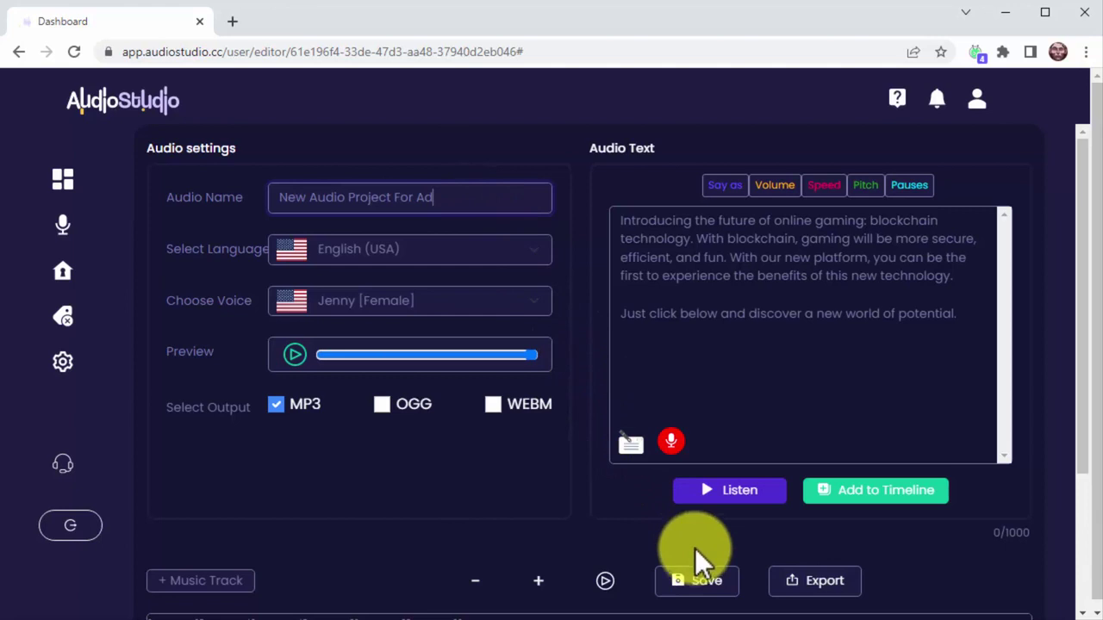
click(708, 584)
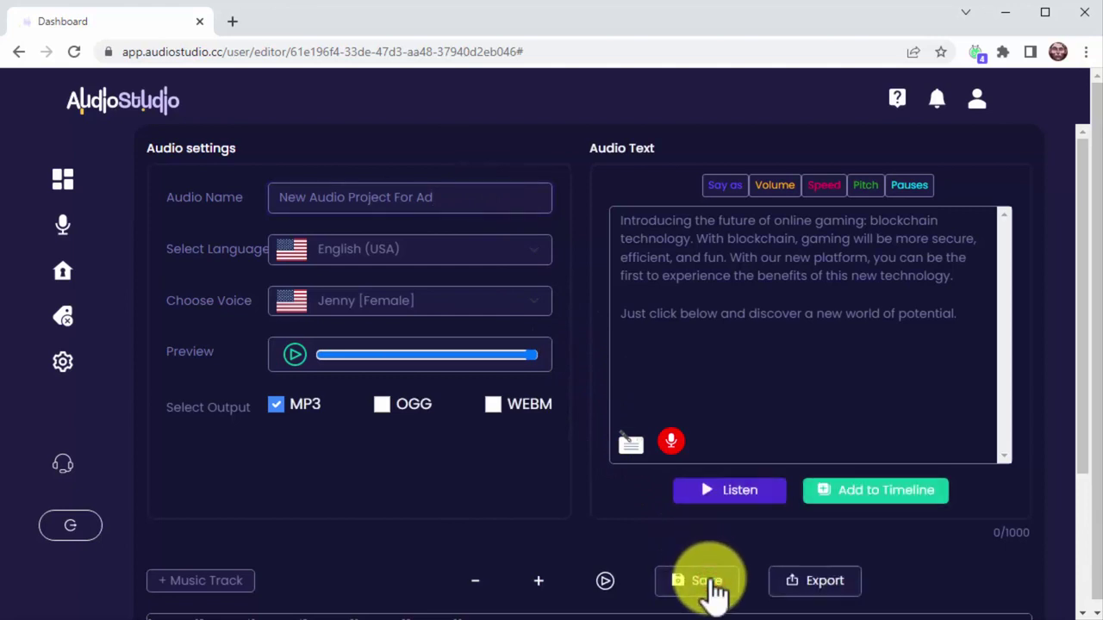
Export the project as MP3 and view it in the saved projects list.
click(840, 582)
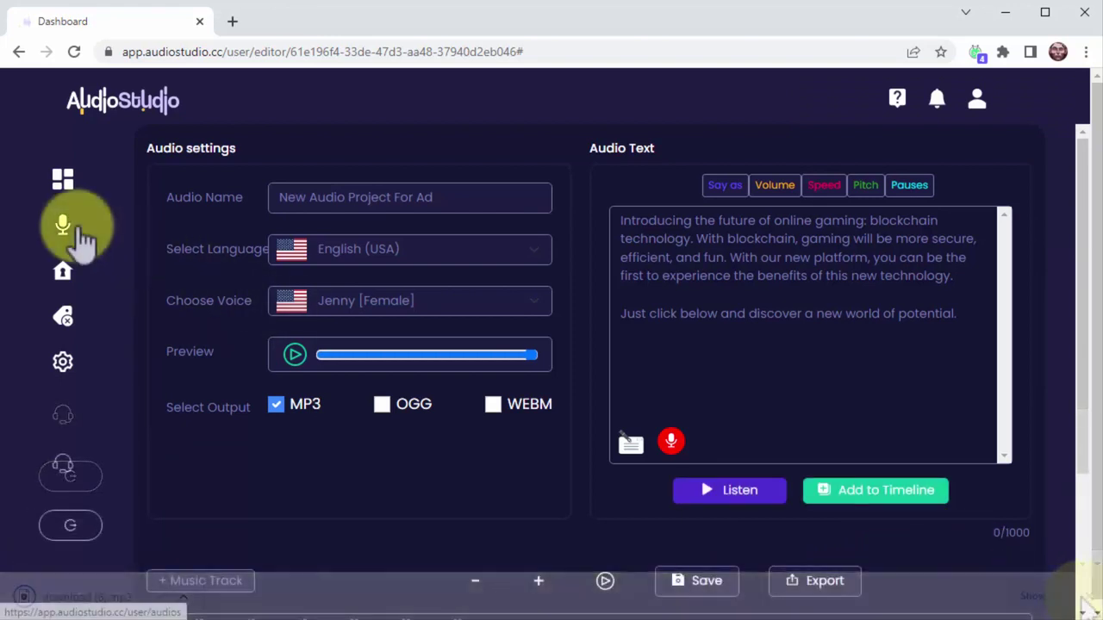
click(84, 240)
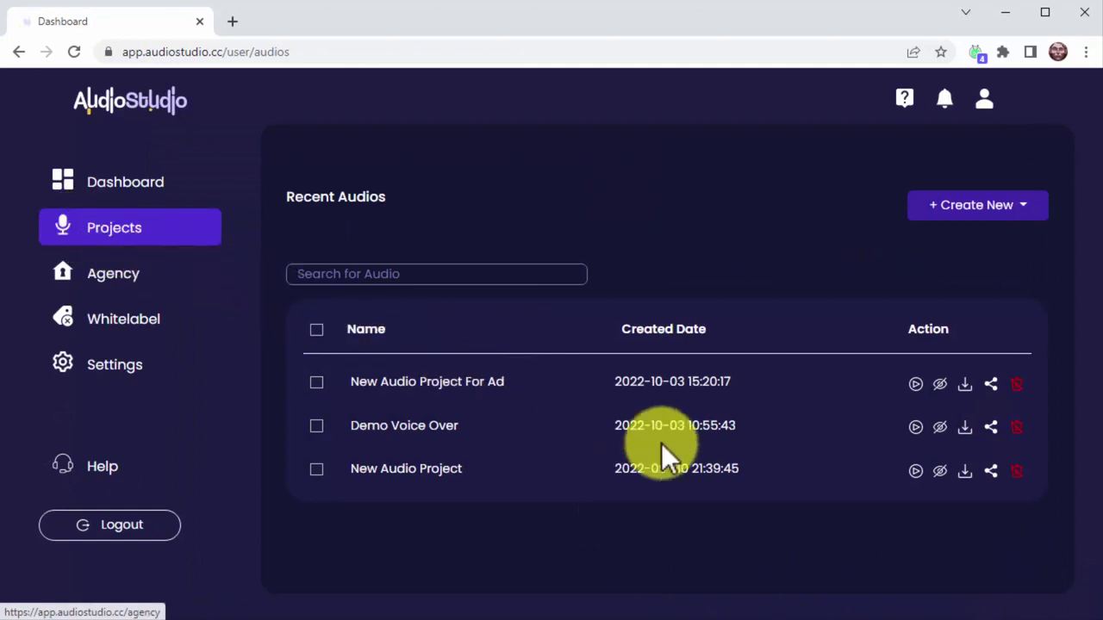
Copy the embed code from New Audio Project For Ad's share options.
click(992, 385)
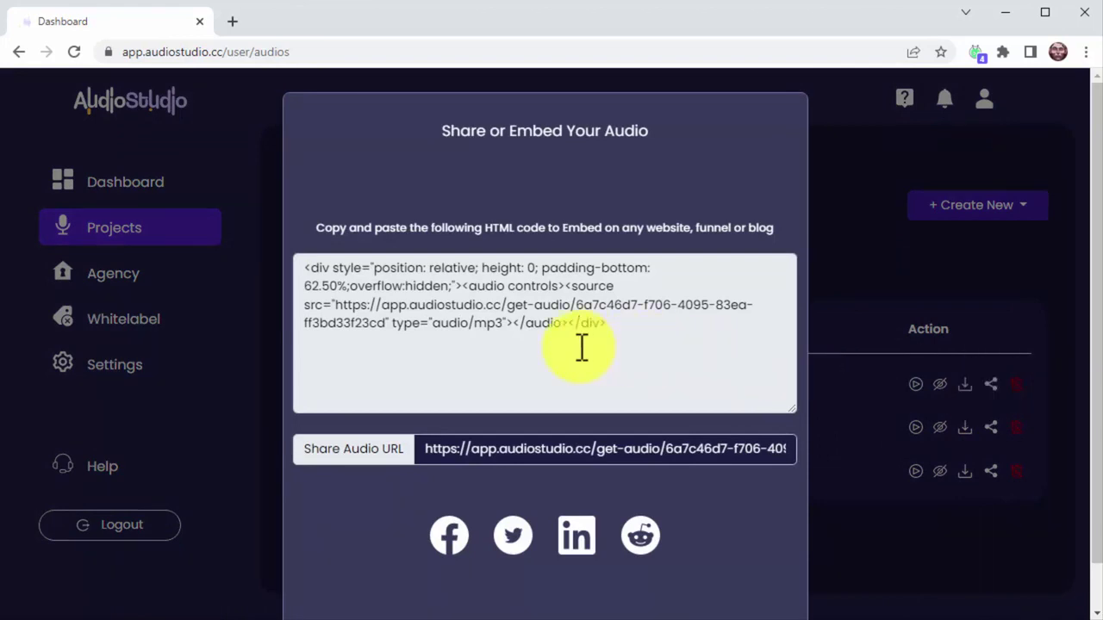
click(609, 319)
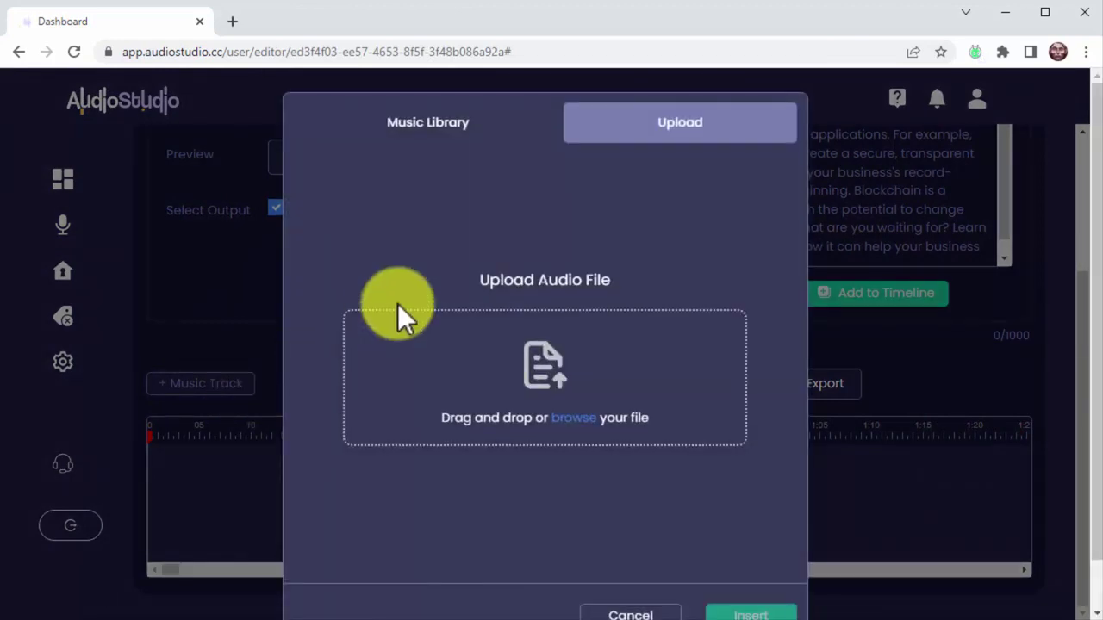
Upload and insert 'Background music for ads.mp3', then add the narration to the timeline.
click(572, 418)
scroll(482, 232, down, 4)
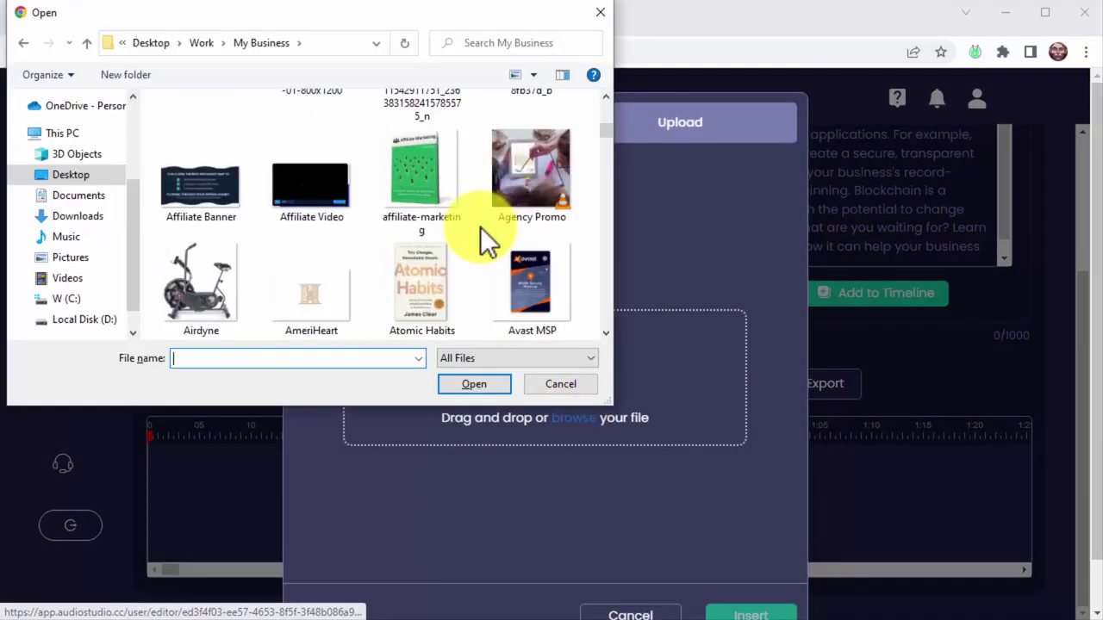
scroll(483, 233, down, 3)
double_click(338, 185)
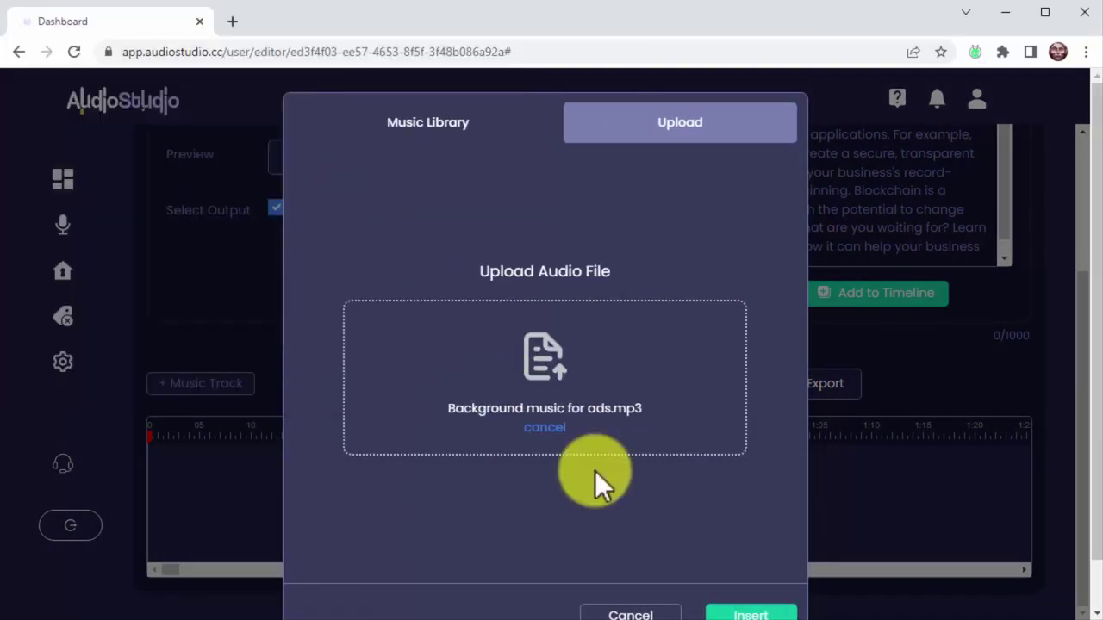
click(751, 612)
click(910, 306)
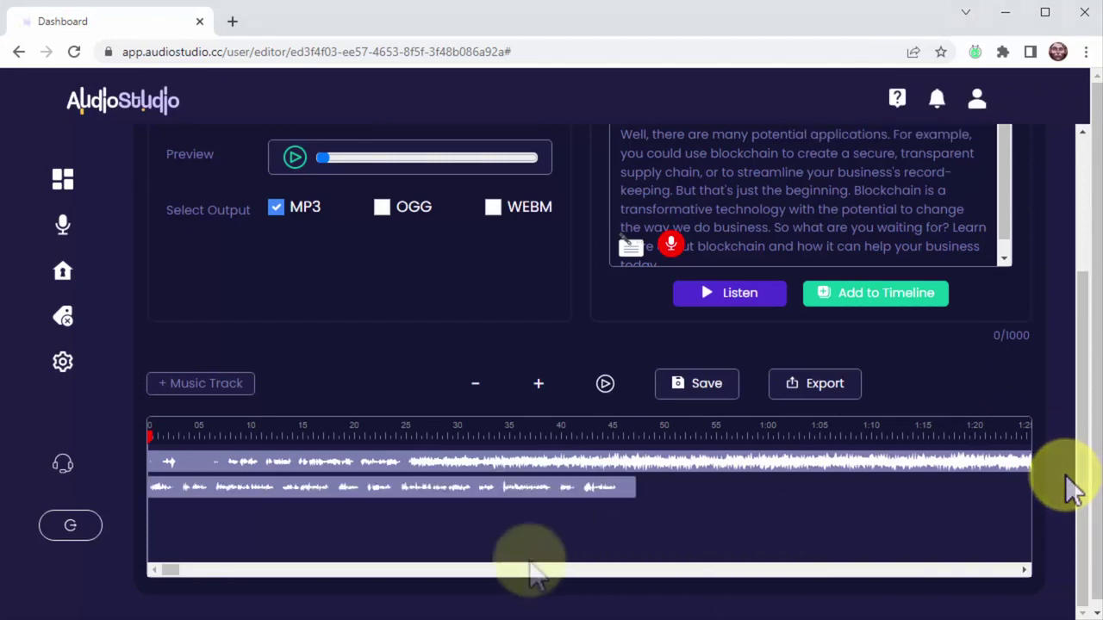
drag(174, 568, 206, 571)
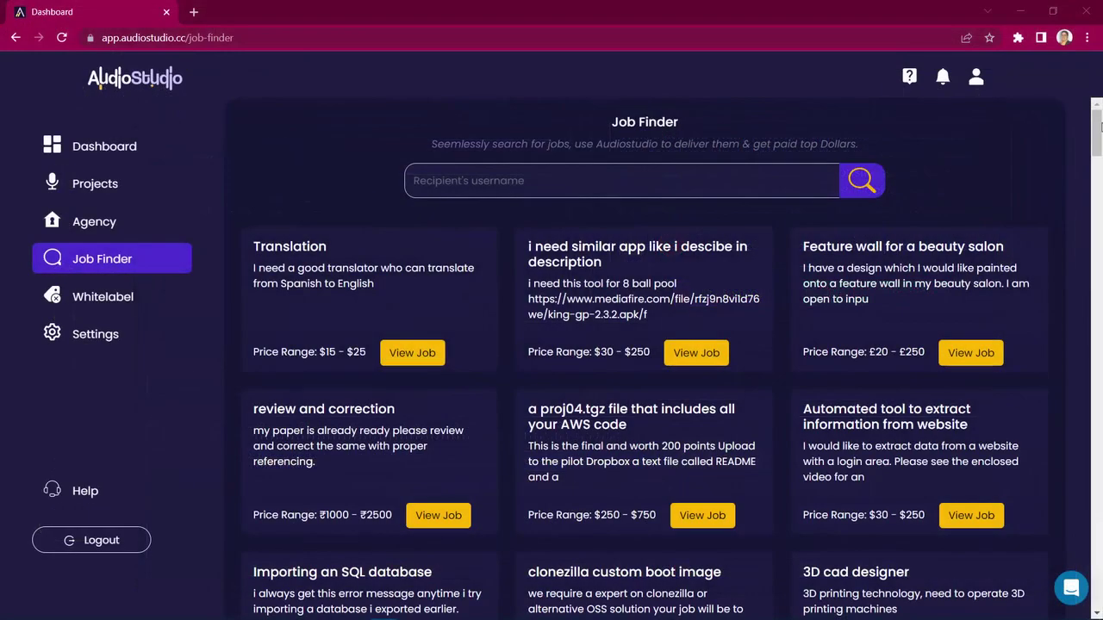
drag(1100, 127, 1100, 218)
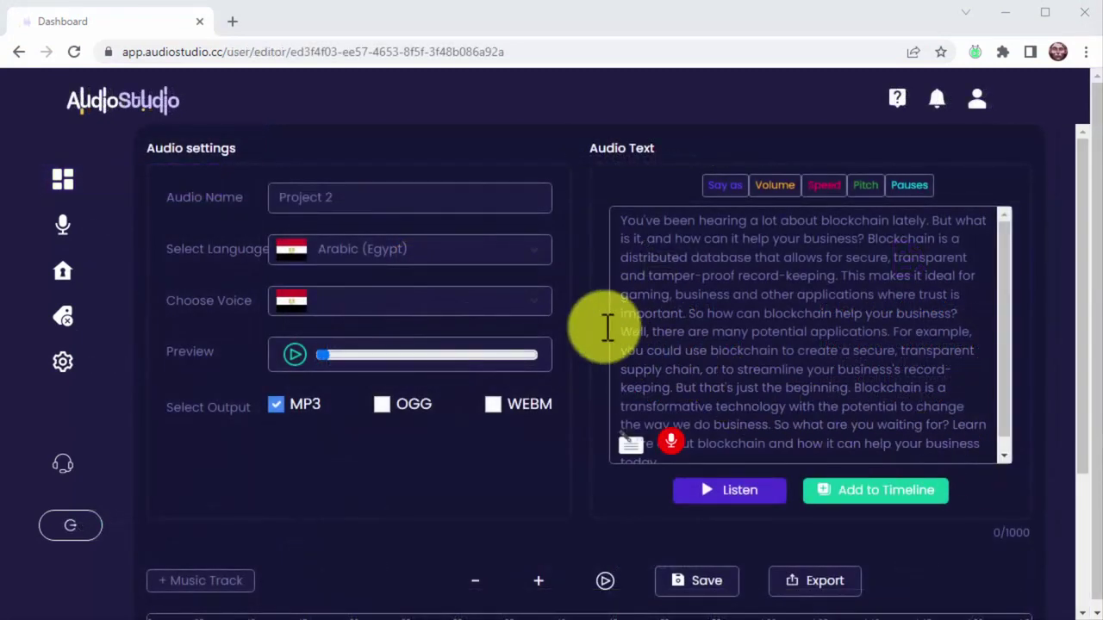
Choose English (USA) narration with the Guy [Male] voice and WEBM as the output format.
click(534, 248)
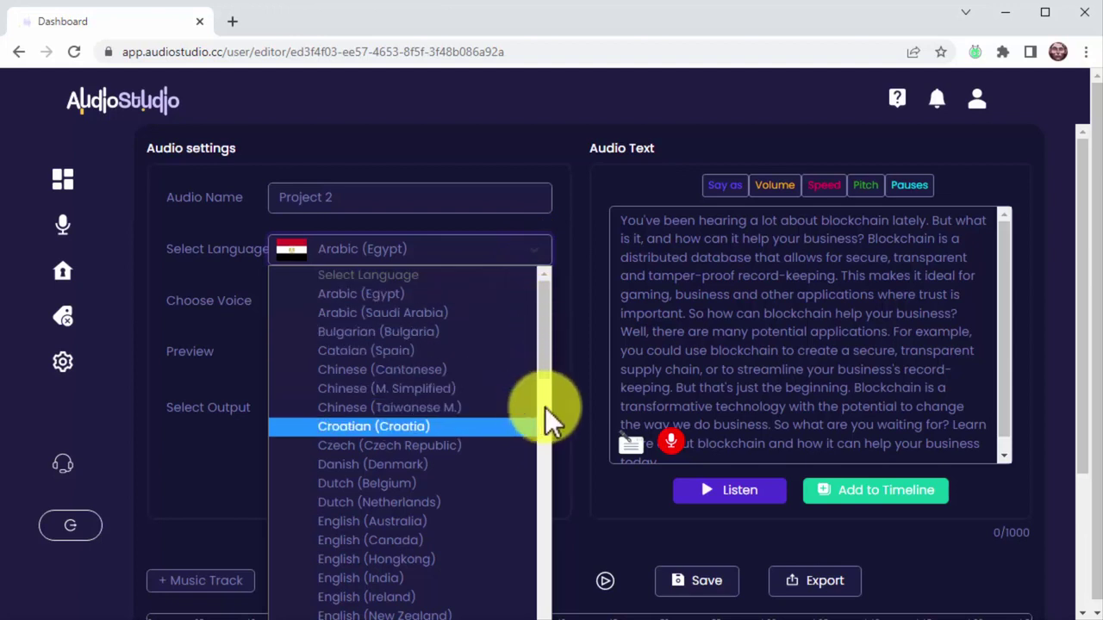
scroll(547, 412, down, 3)
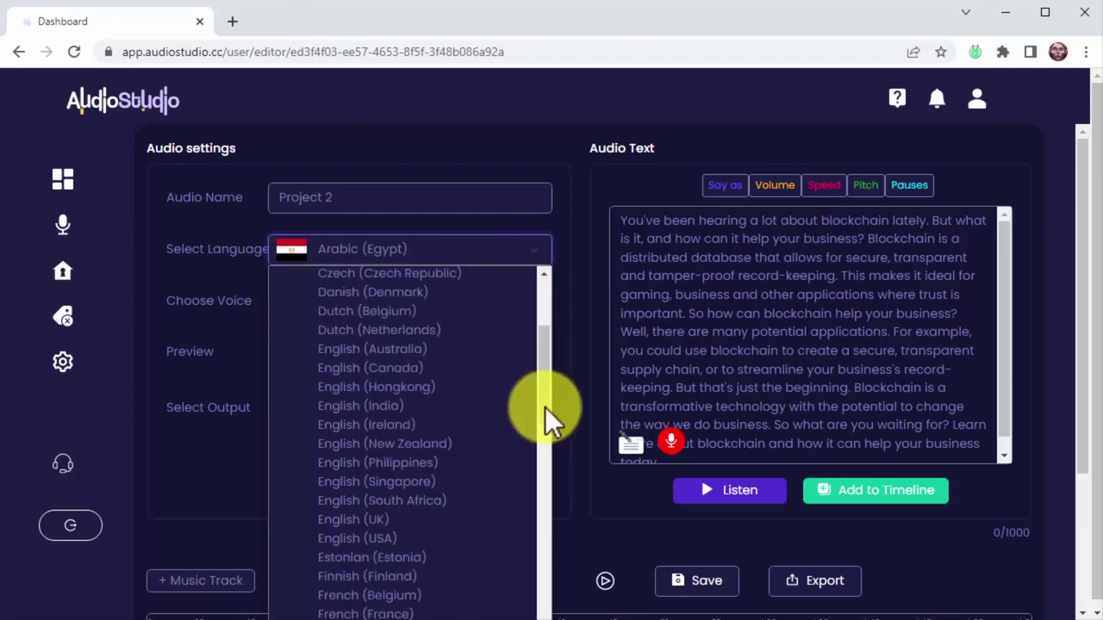
scroll(544, 407, down, 3)
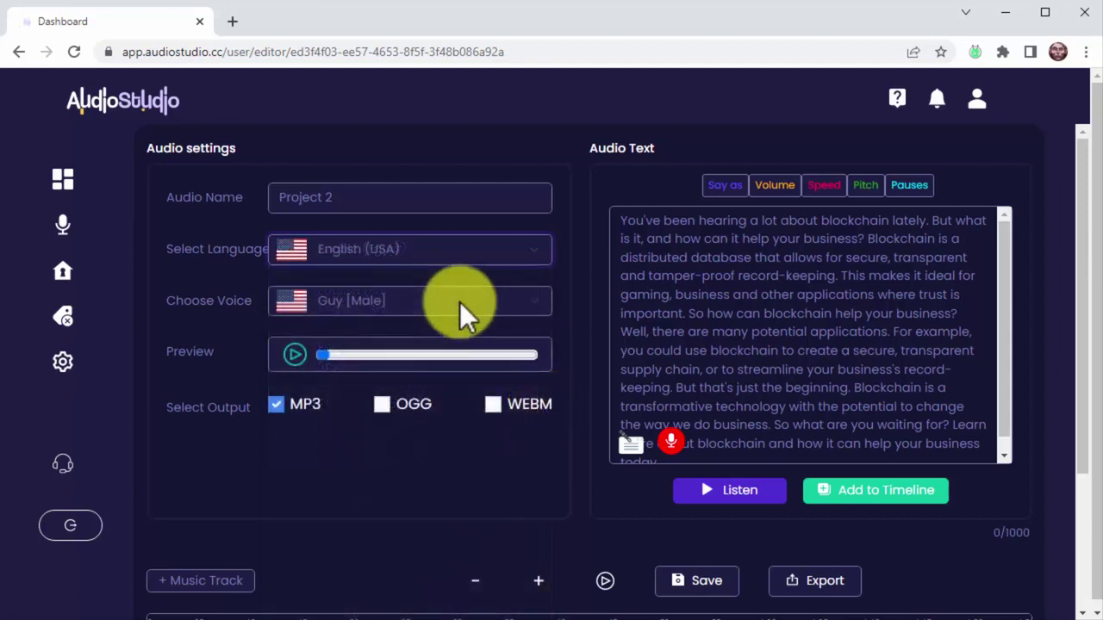
click(459, 301)
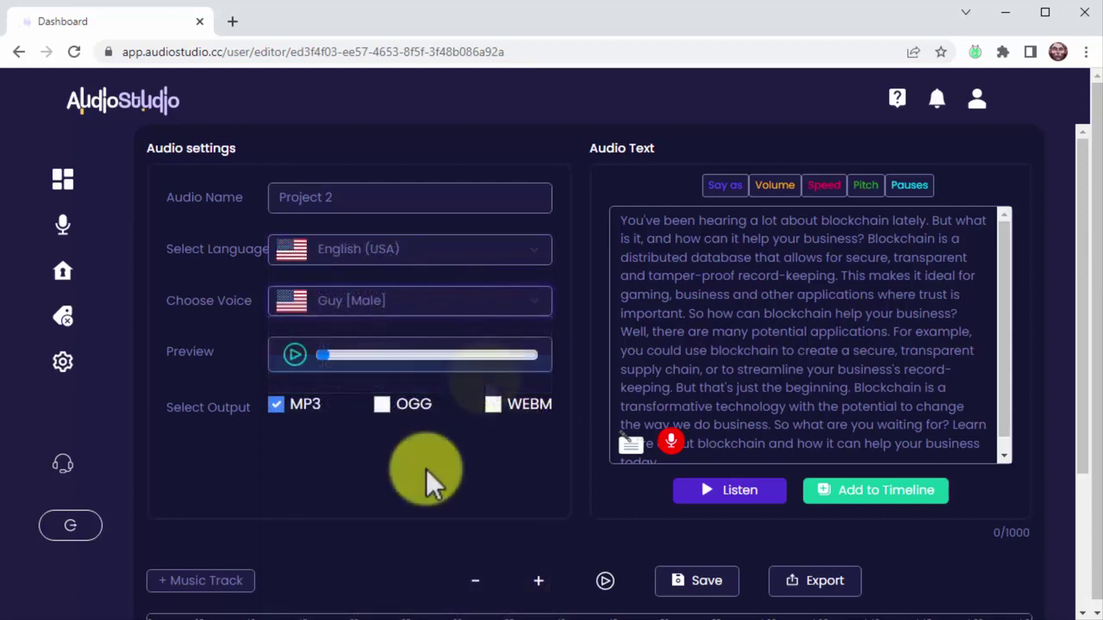
click(385, 409)
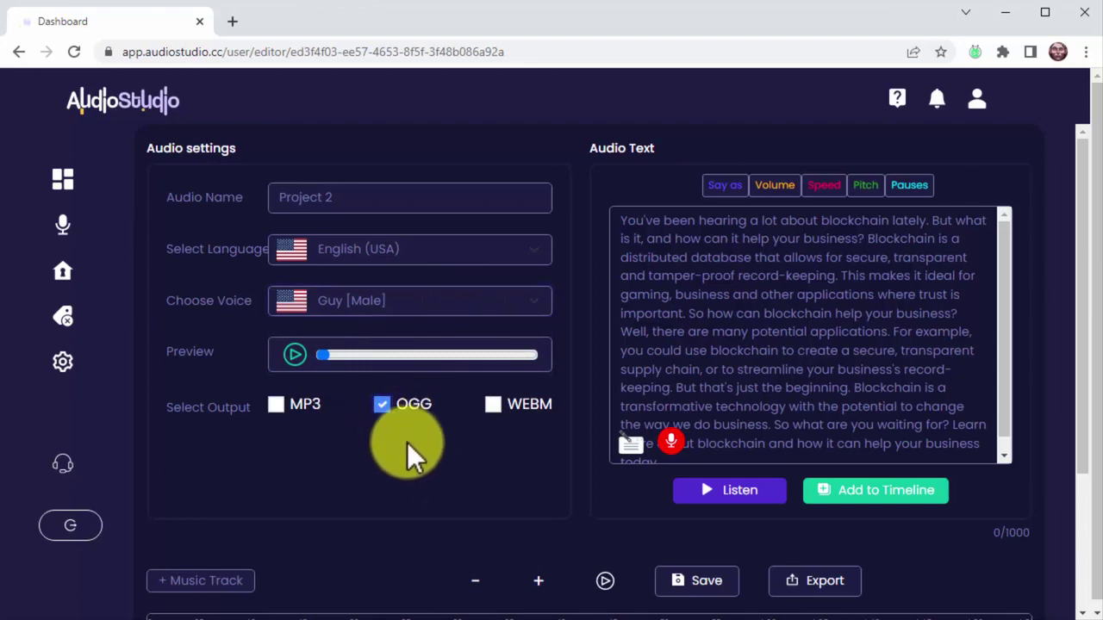
click(488, 408)
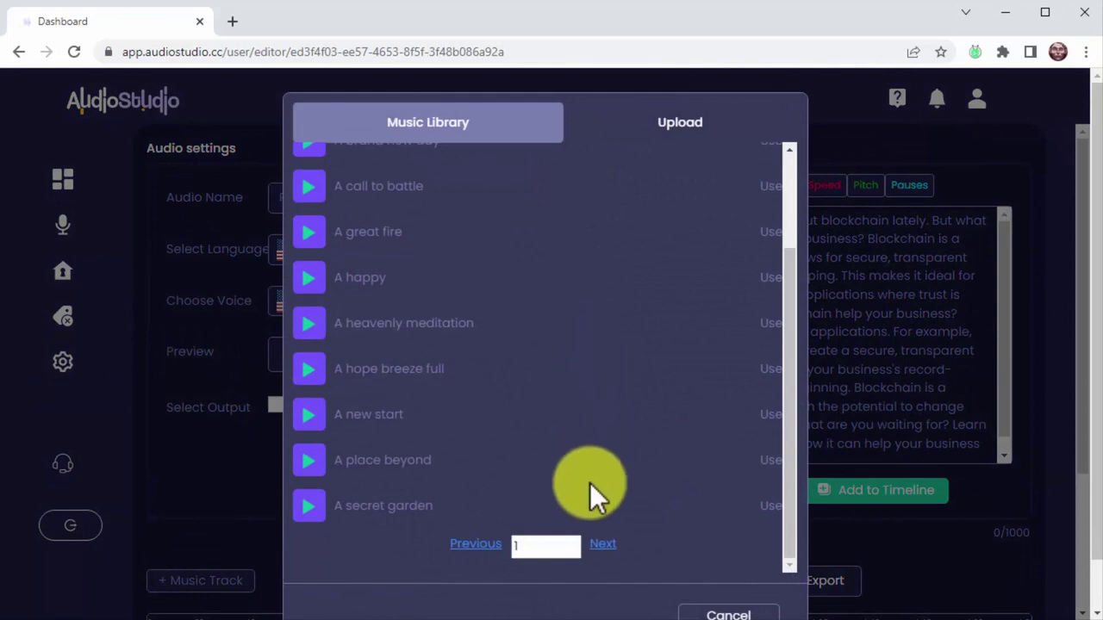
Page through the Music Library, switch to Sounds, and move the bottom-track clip later.
click(602, 544)
click(603, 548)
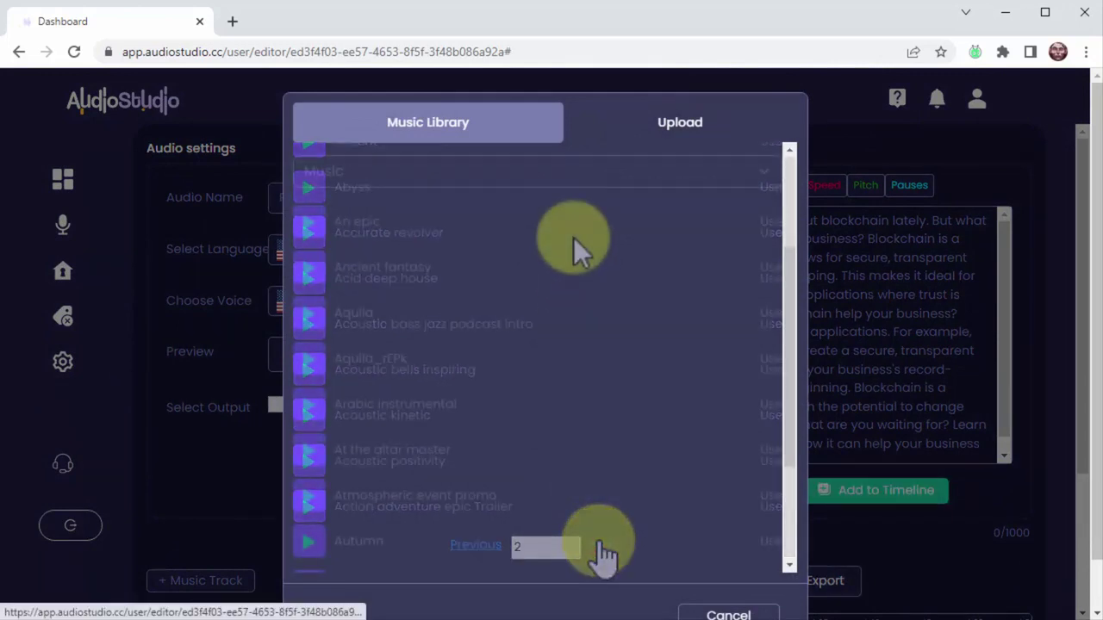
click(571, 178)
click(593, 244)
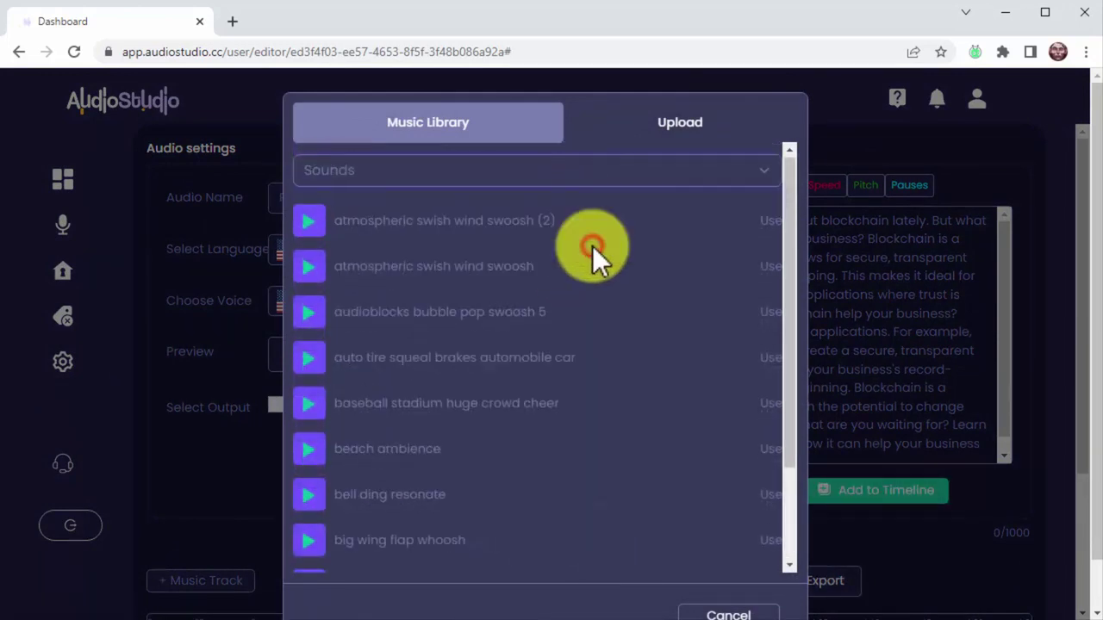
scroll(592, 250, down, 3)
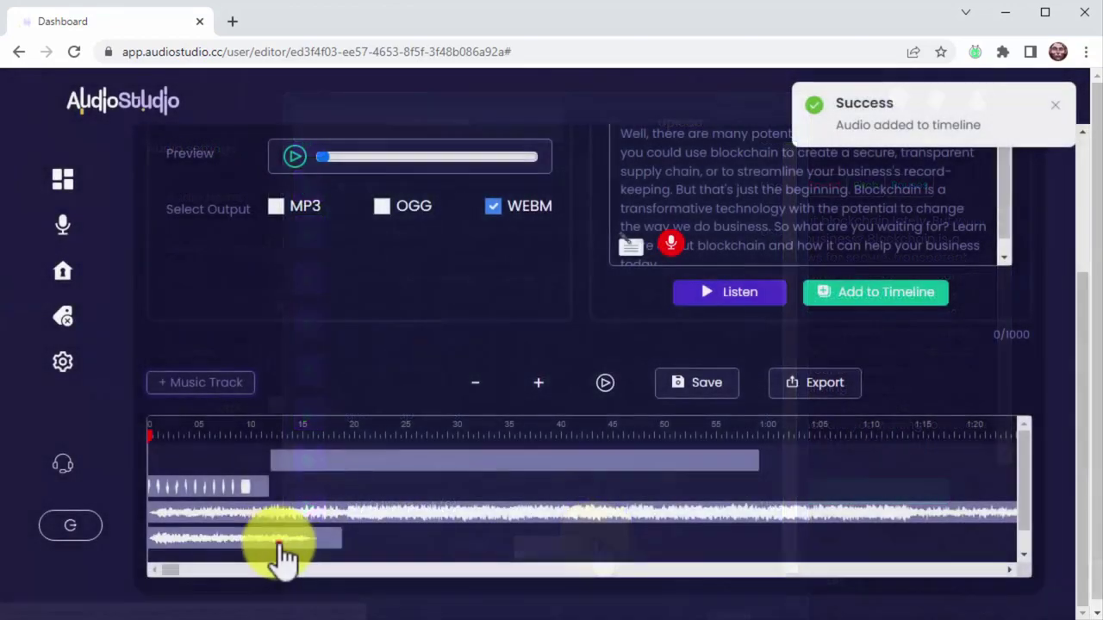
drag(284, 543, 954, 542)
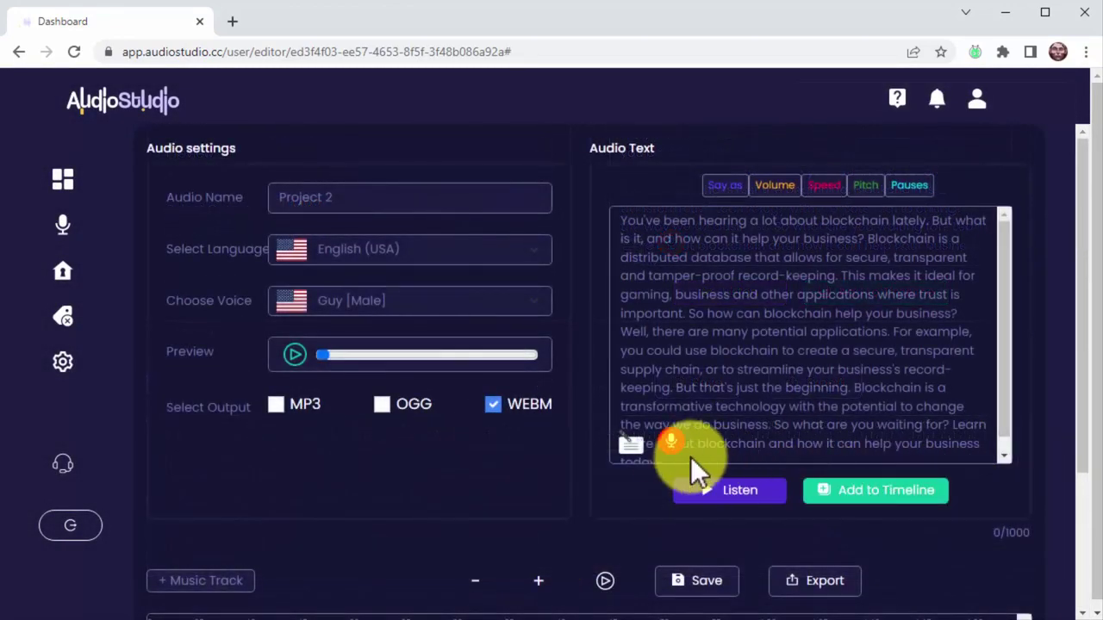
View the Record Your Audio window, then highlight the script's first three sentences for AI rewriting.
click(671, 441)
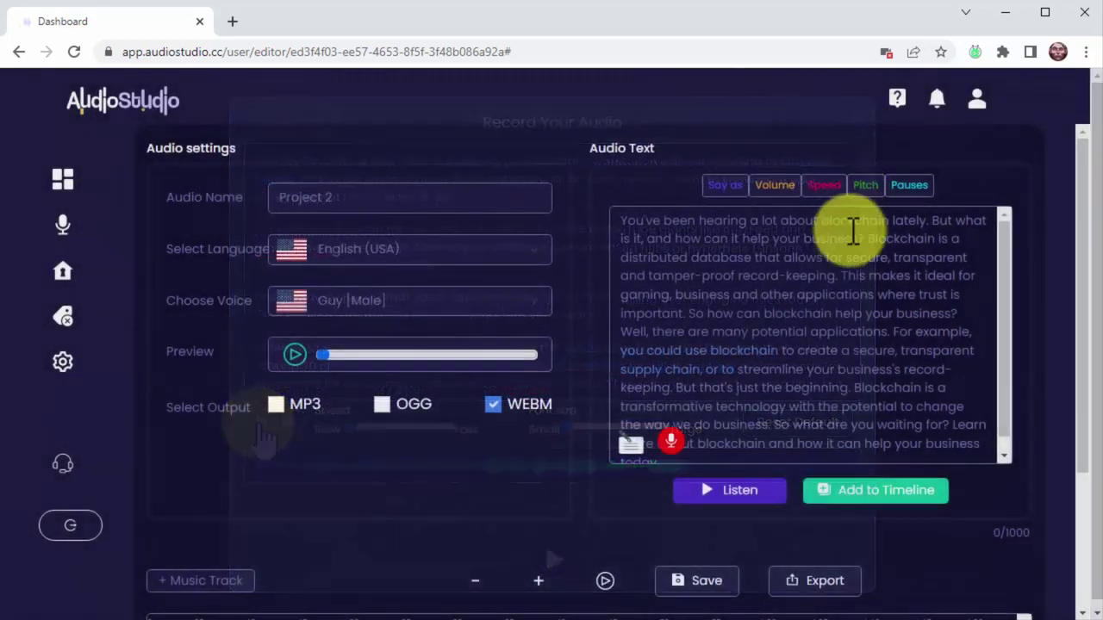
drag(789, 272, 629, 226)
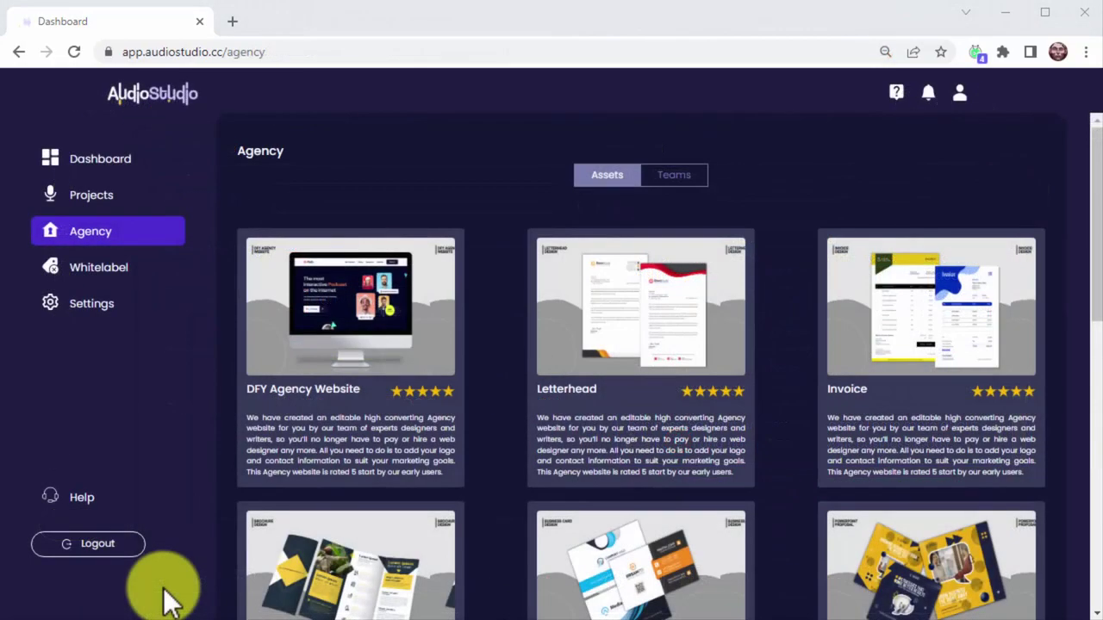
Inspect the DFY Agency Website asset details, then browse the remaining Agency asset templates.
click(306, 449)
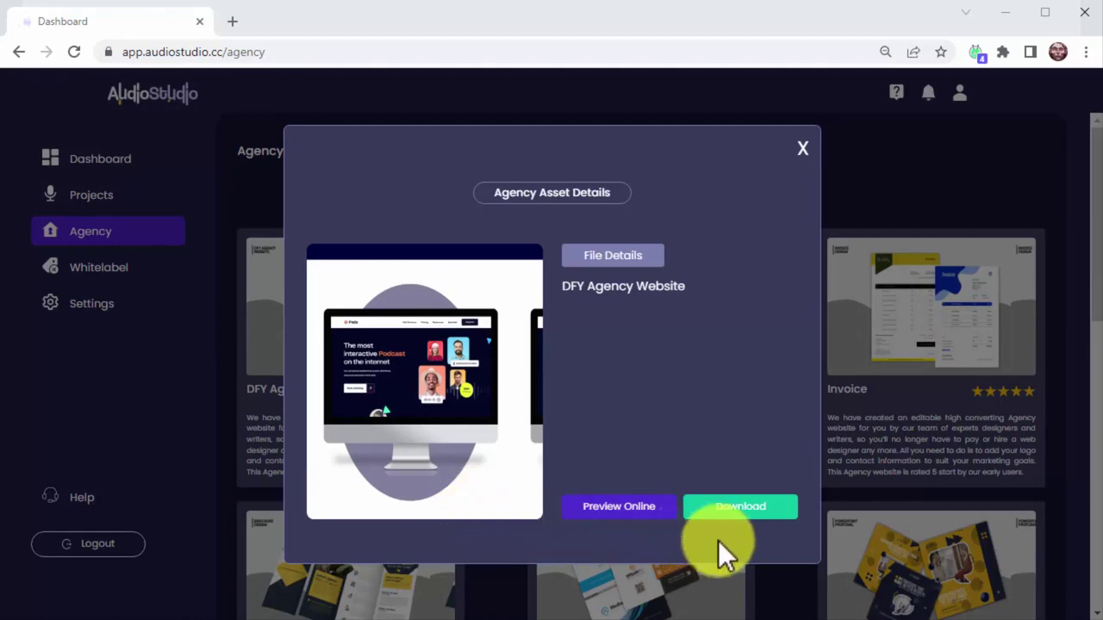
click(778, 538)
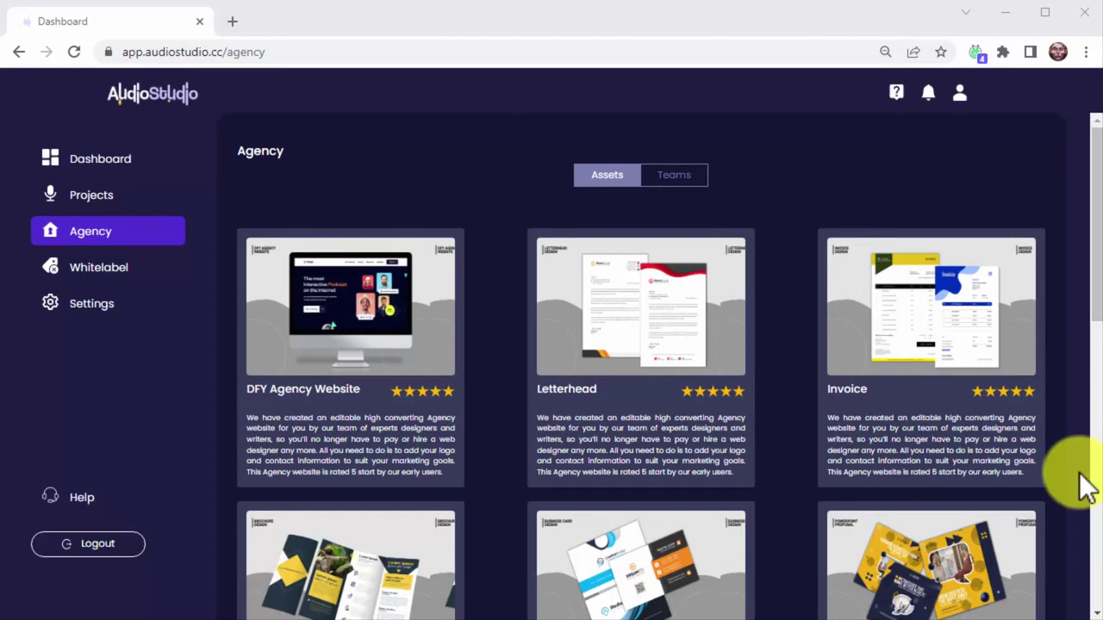
scroll(1087, 487, down, 4)
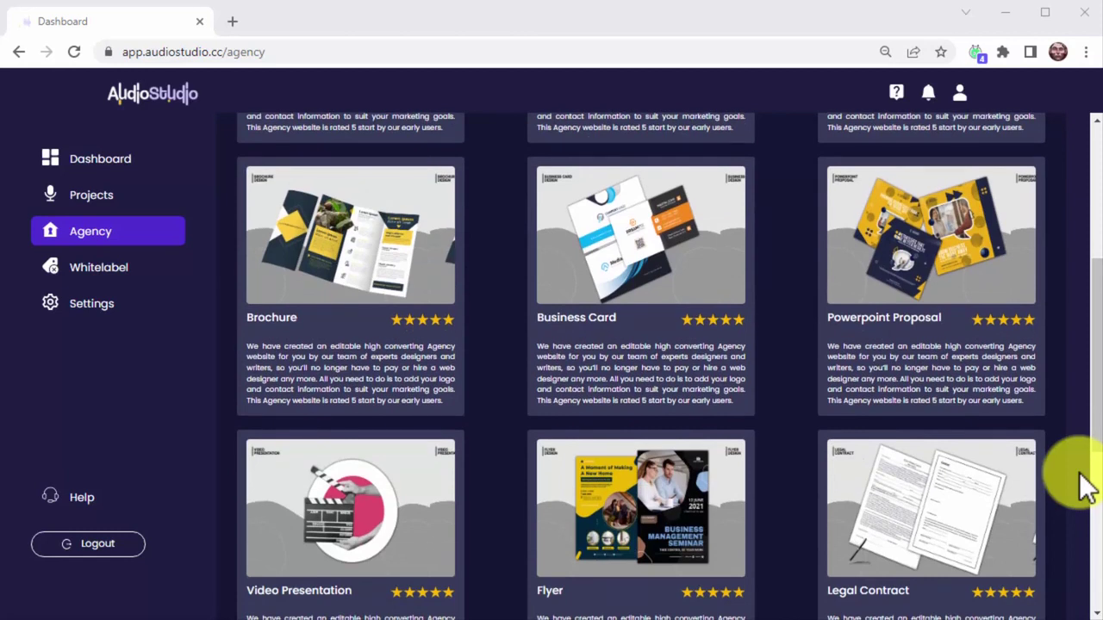
scroll(1087, 487, down, 3)
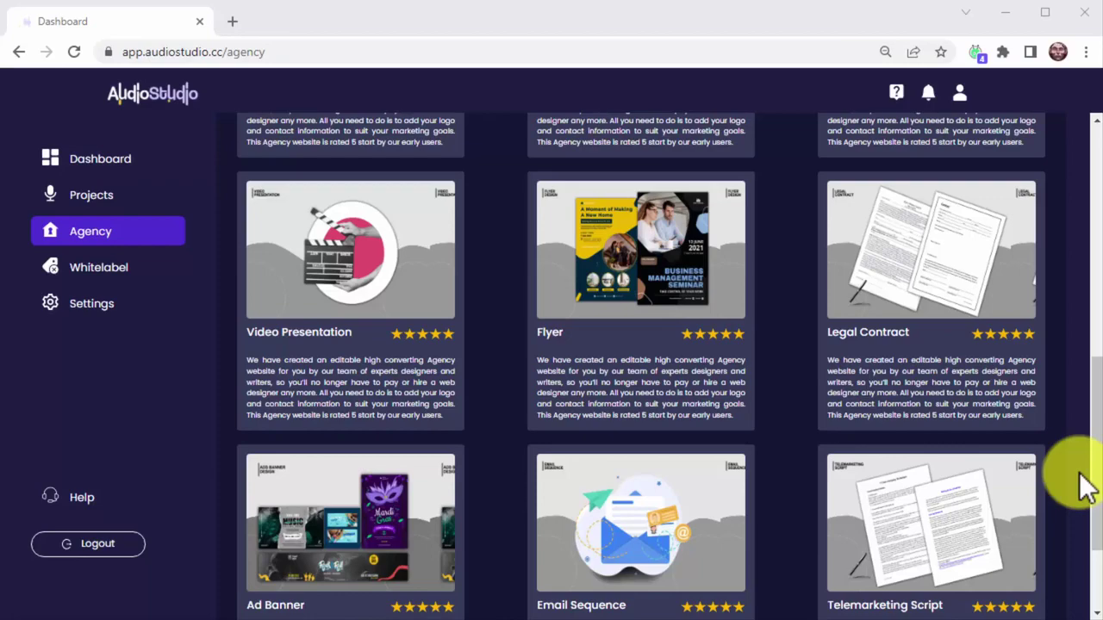
scroll(1088, 487, down, 2)
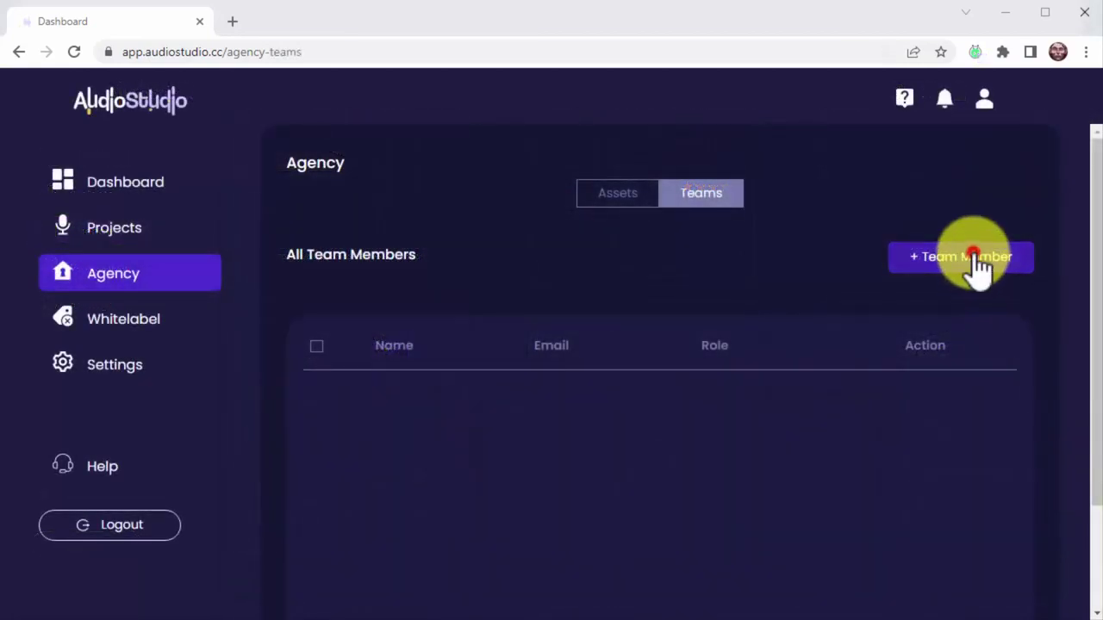
Start a new team member and enter their first name.
click(973, 258)
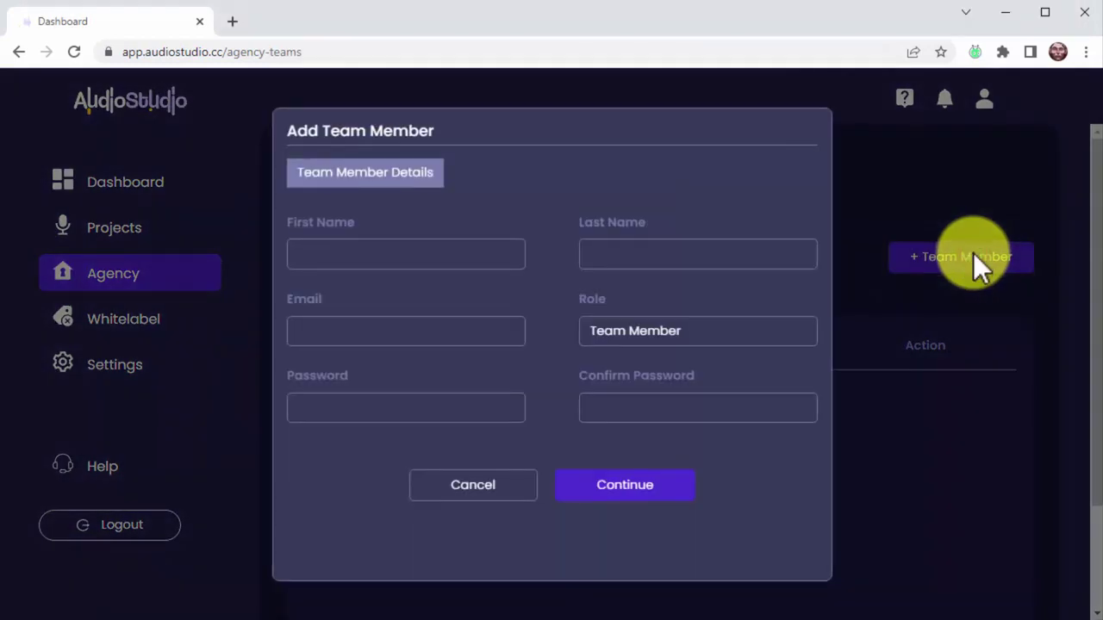
click(494, 254)
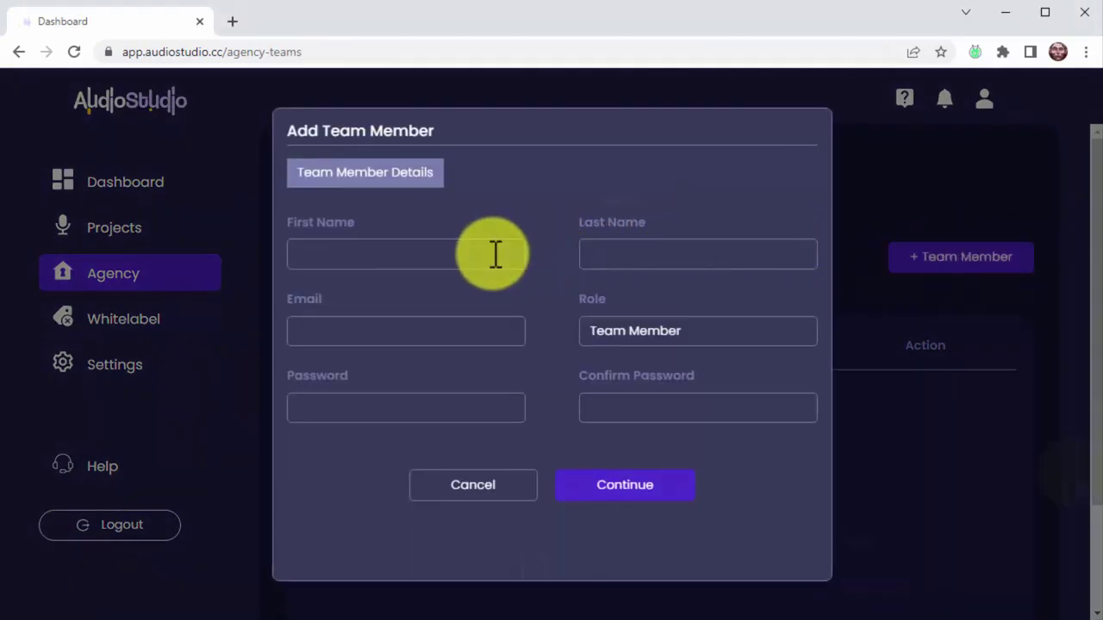
text(James)
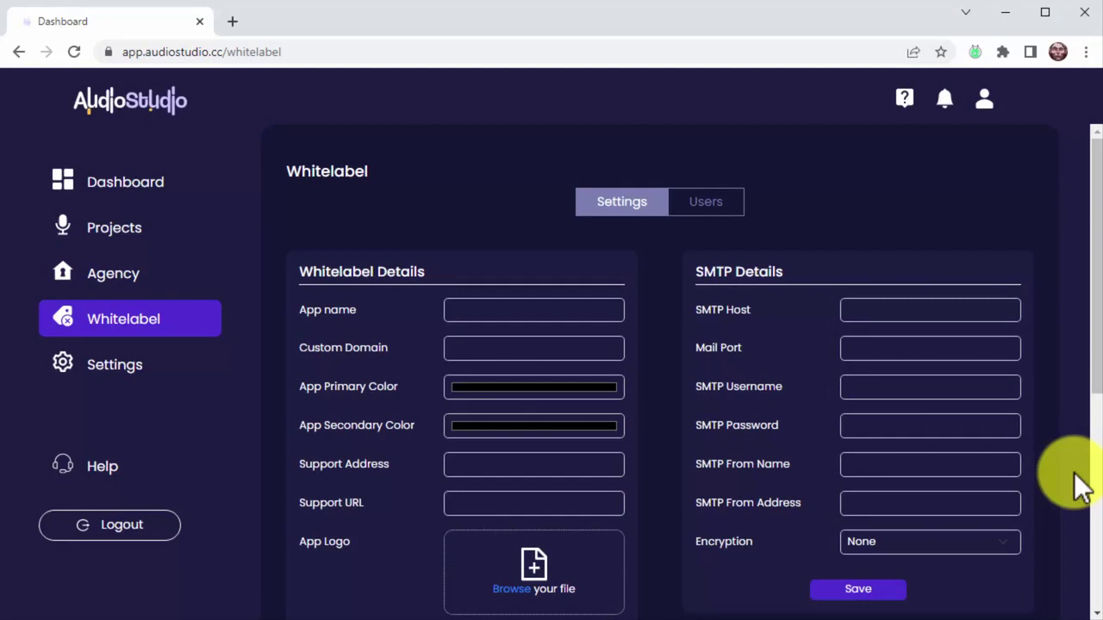
Review the Whitelabel Details, SMTP Details and Welcome Email sections of the Whitelabel settings.
scroll(1081, 487, down, 1)
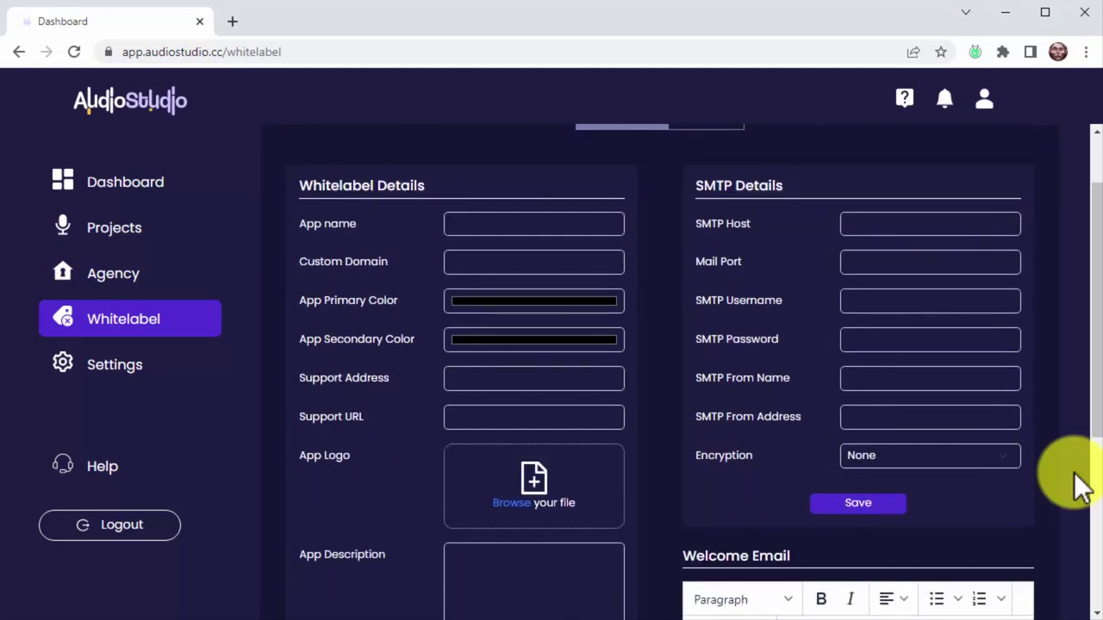
scroll(1081, 486, down, 1)
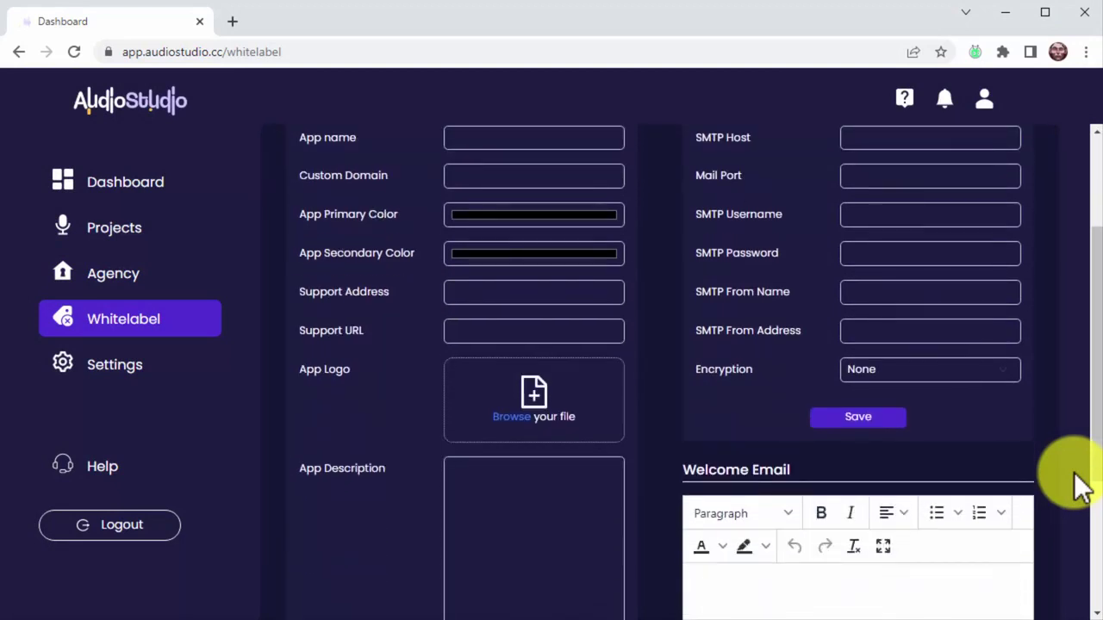
scroll(1081, 487, down, 2)
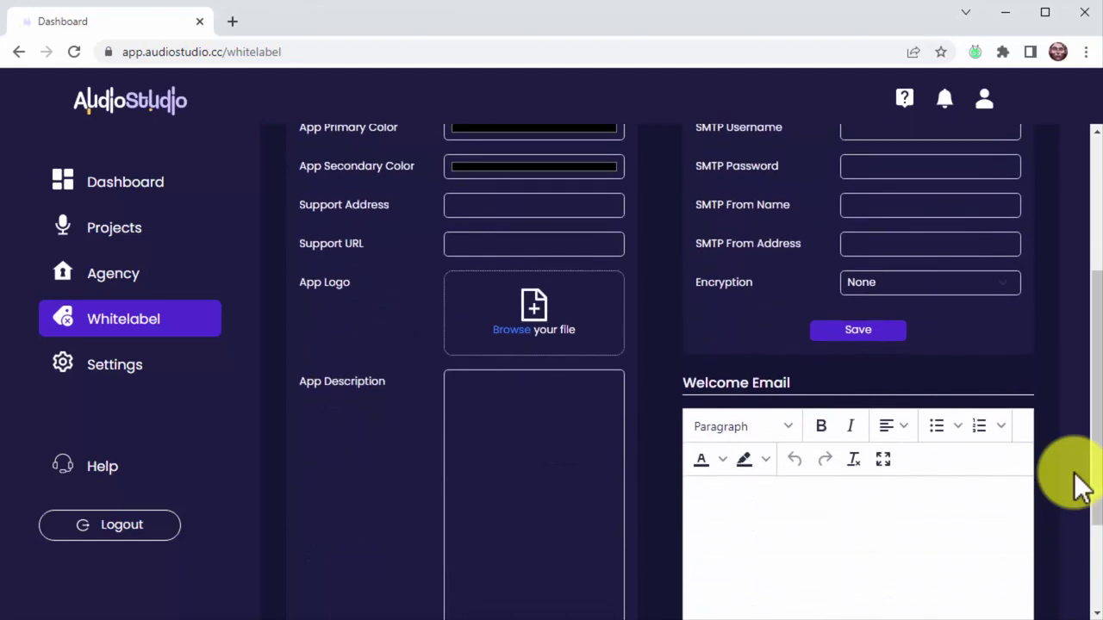
scroll(1081, 487, down, 1)
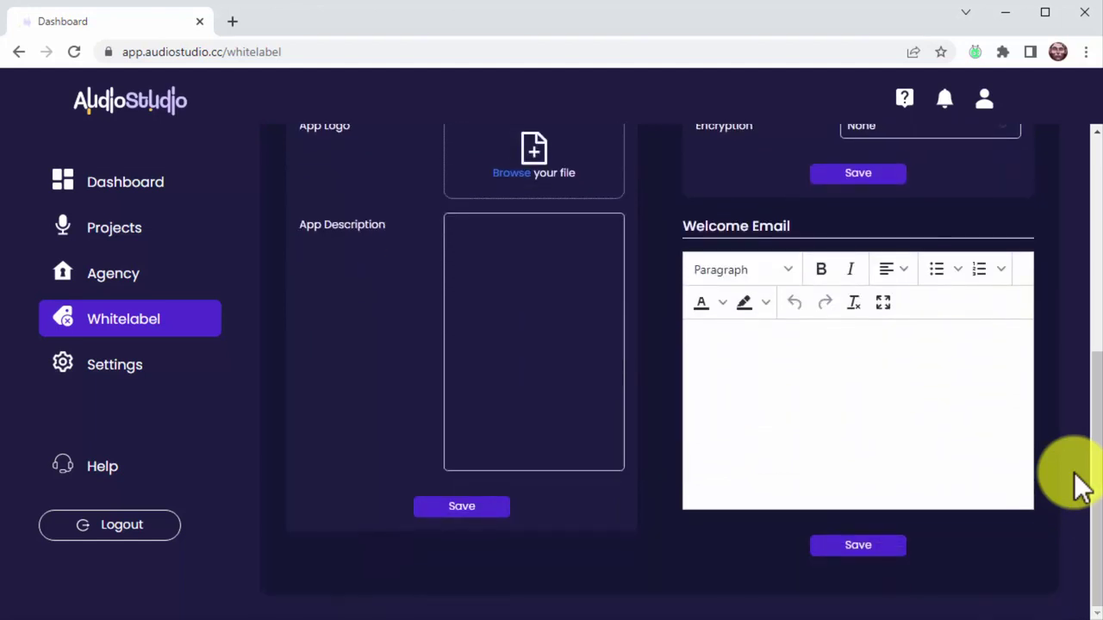
scroll(1081, 486, up, 4)
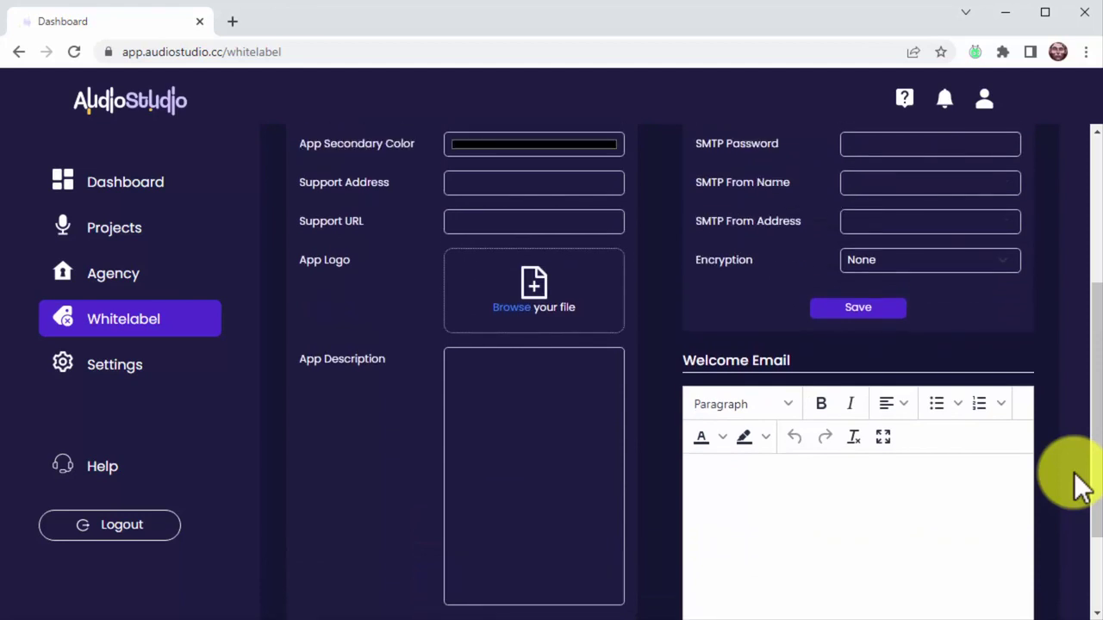